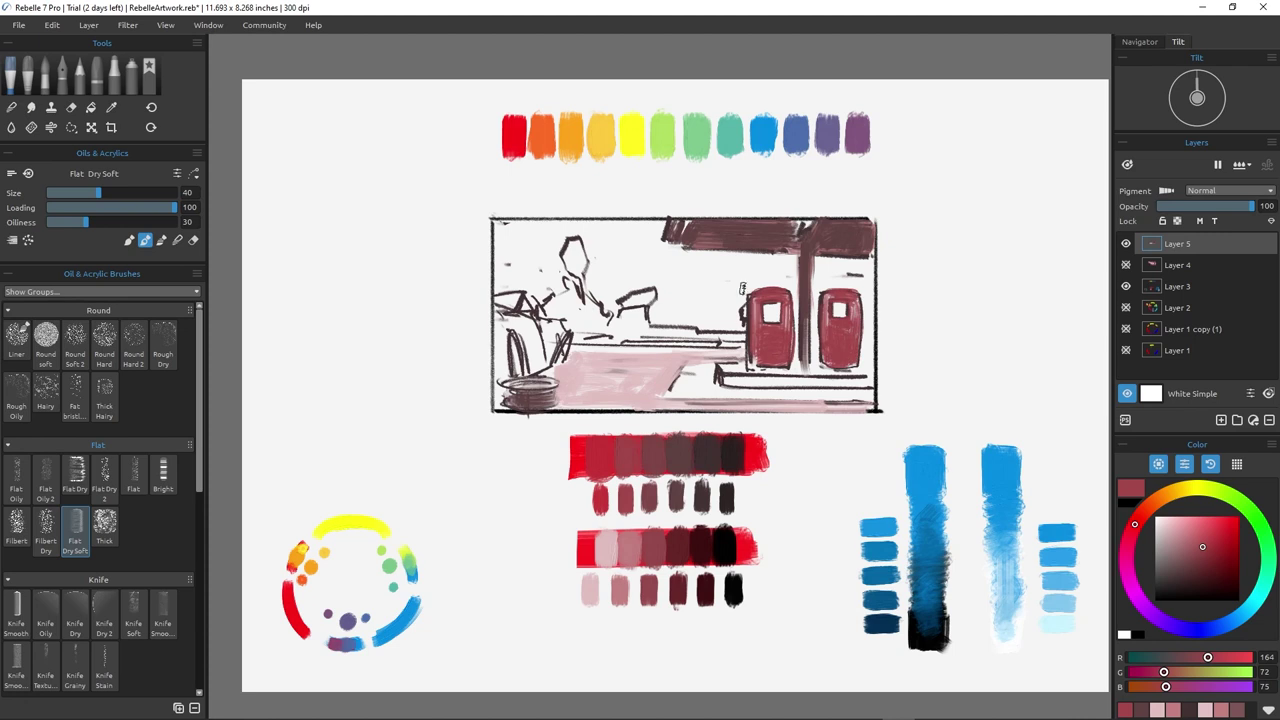
Paint a bright red highlight along the near gas pump's left edge and shade its body with muted dark red from the swatches.
left_click(615, 477, "alt")
left_click_drag(754, 340, 752, 359)
left_click(581, 450, "alt")
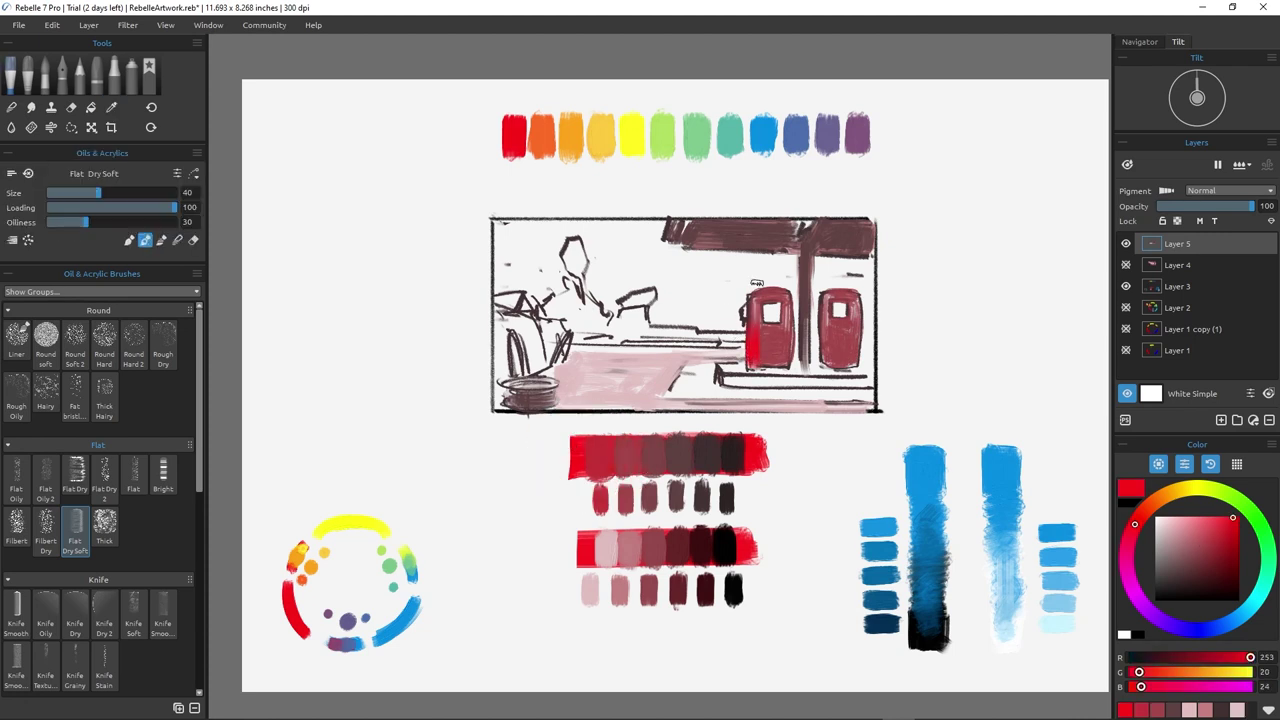
left_click(650, 458, "alt")
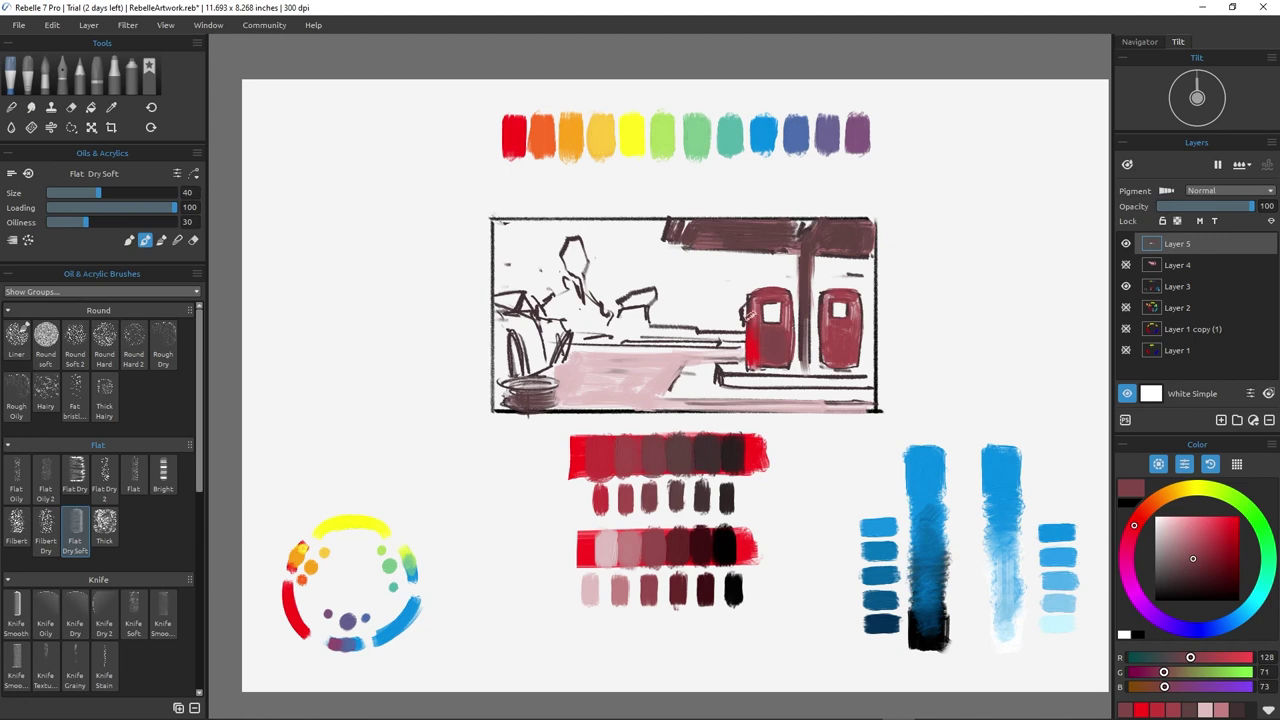
Block in the foreground ground with muted pink and darker red, and paint the front of the pump island dark red.
left_click(628, 547, "alt")
left_click_drag(695, 366, 676, 392)
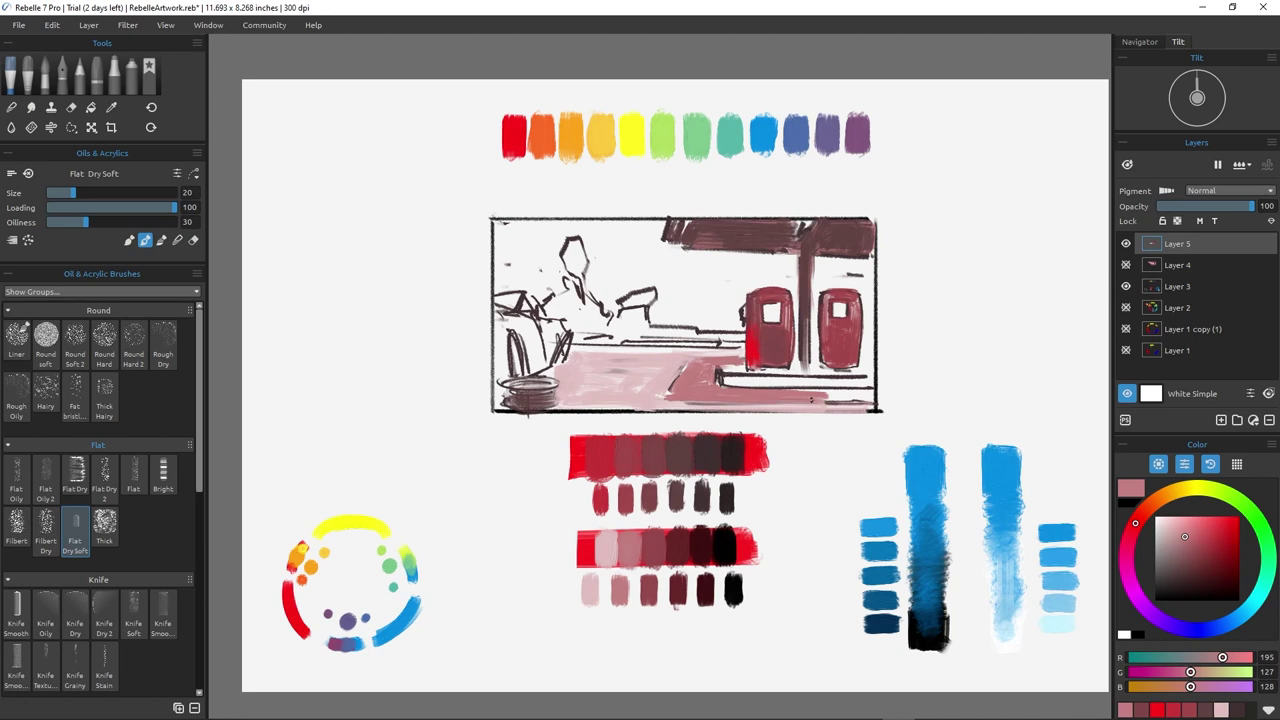
left_click(662, 543, "alt")
left_click_drag(782, 393, 788, 397)
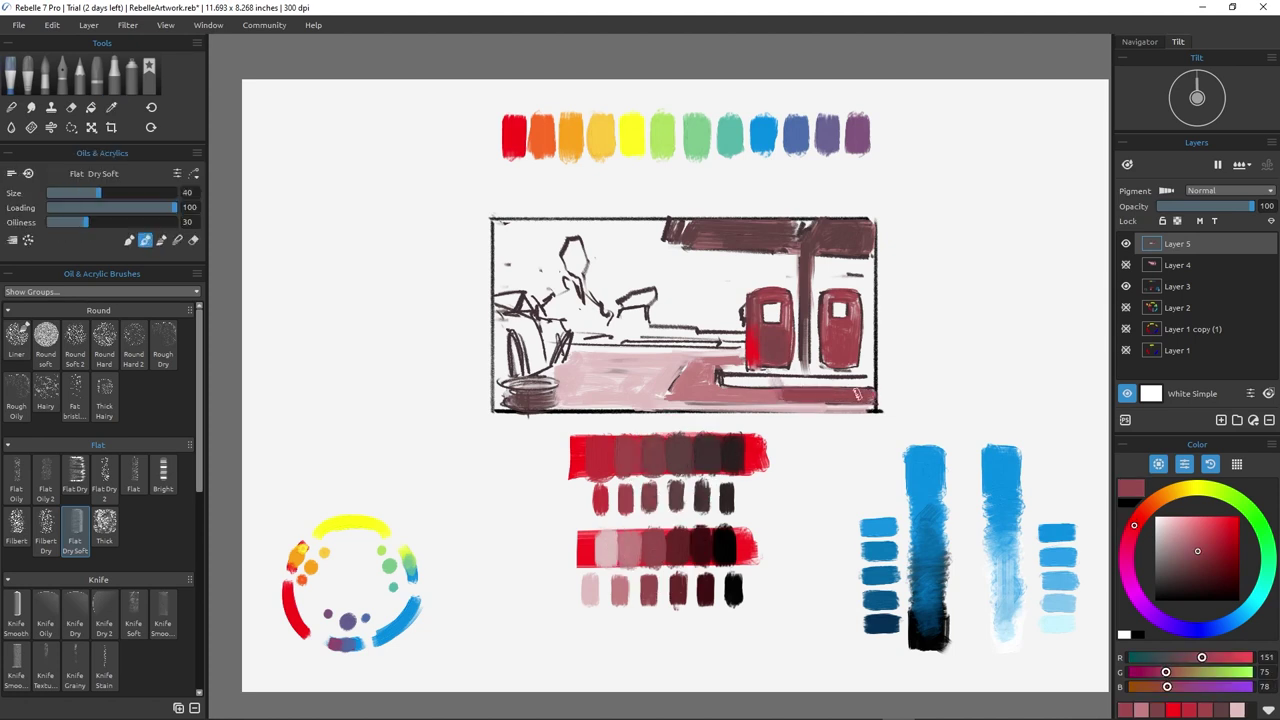
left_click_drag(738, 380, 872, 383)
left_click_drag(724, 380, 864, 384)
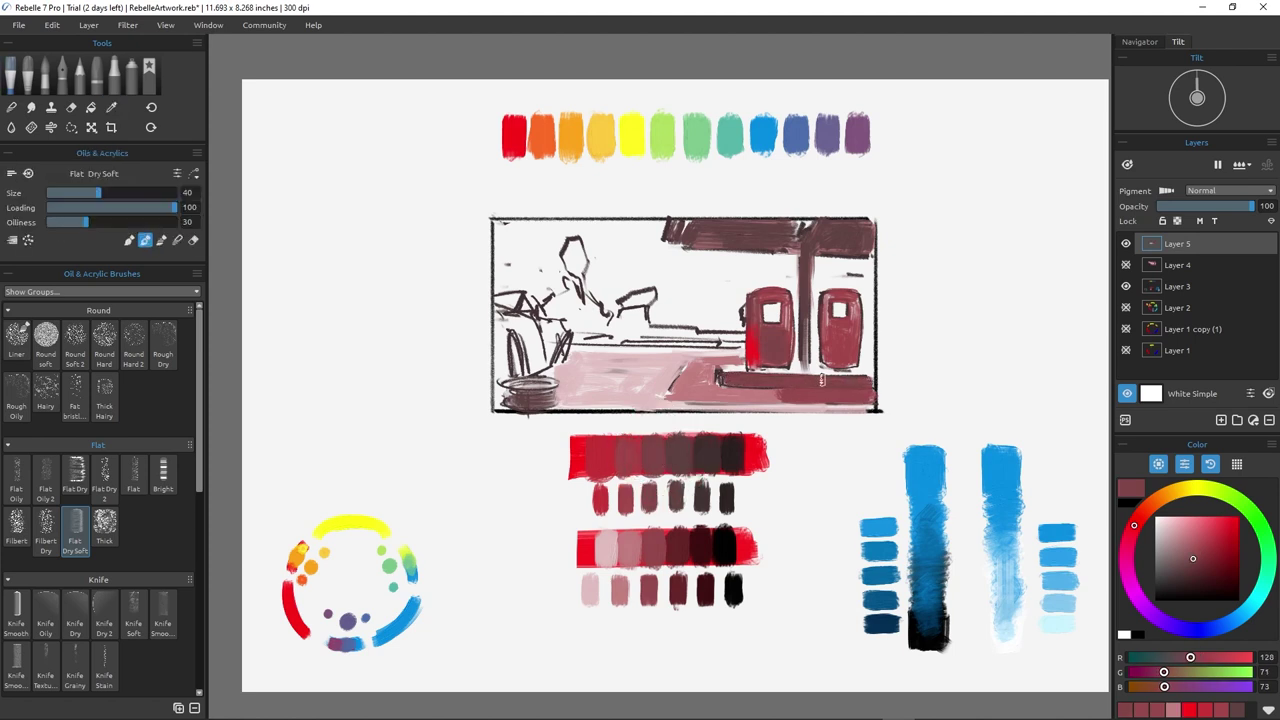
Fill the top of the pump island with muted red and darken the canopy post and both pumps with sampled dark reds.
left_click(614, 543, "alt")
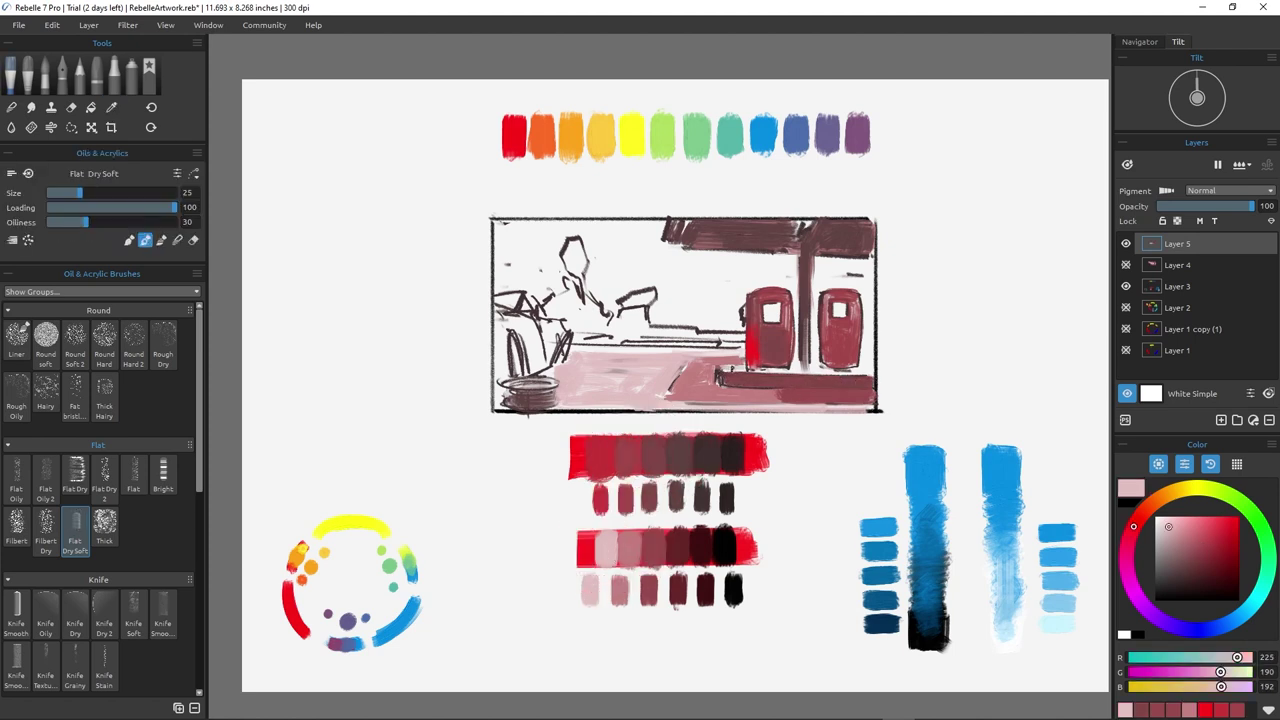
left_click(650, 545, "alt")
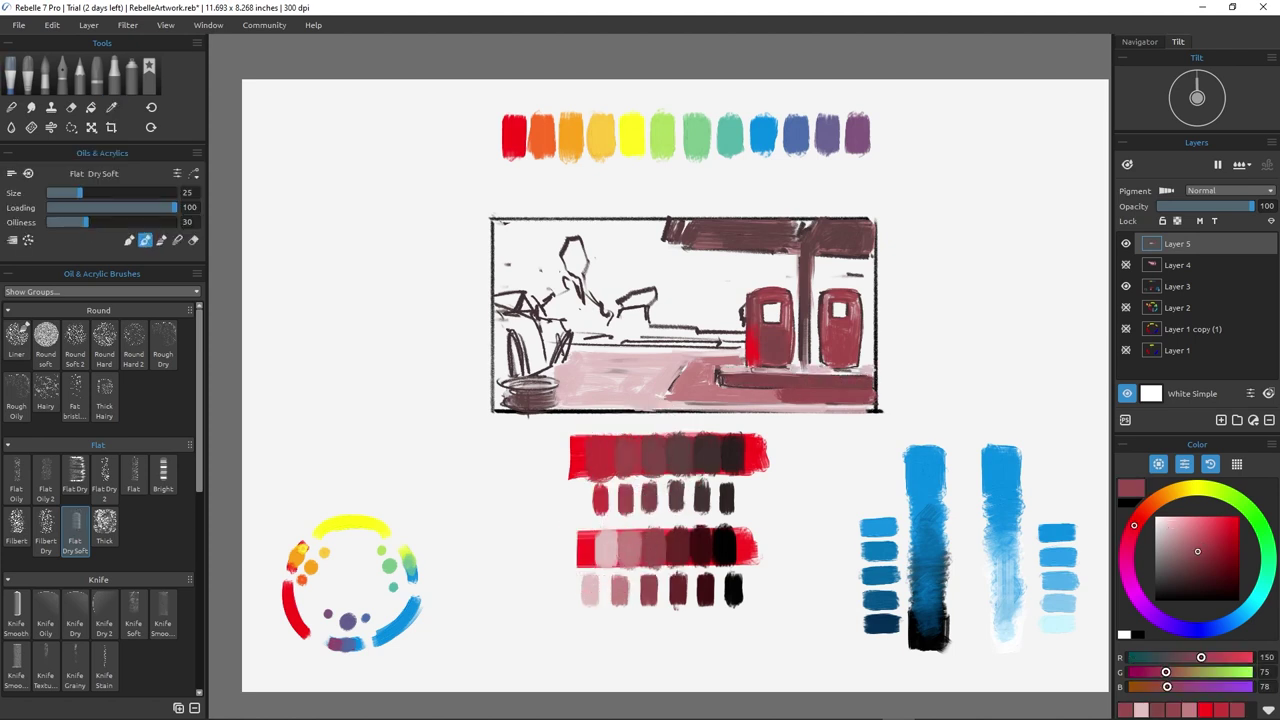
left_click(805, 352, "alt")
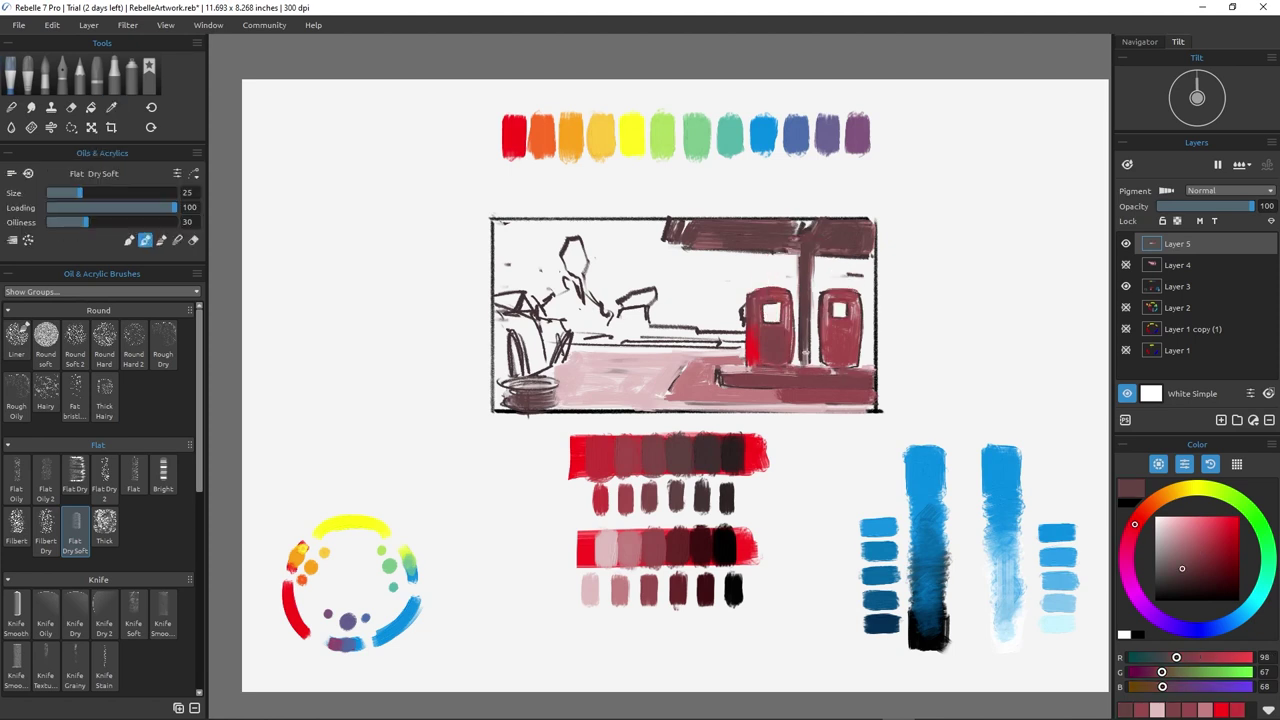
left_click(784, 345, "alt")
left_click(650, 458, "alt")
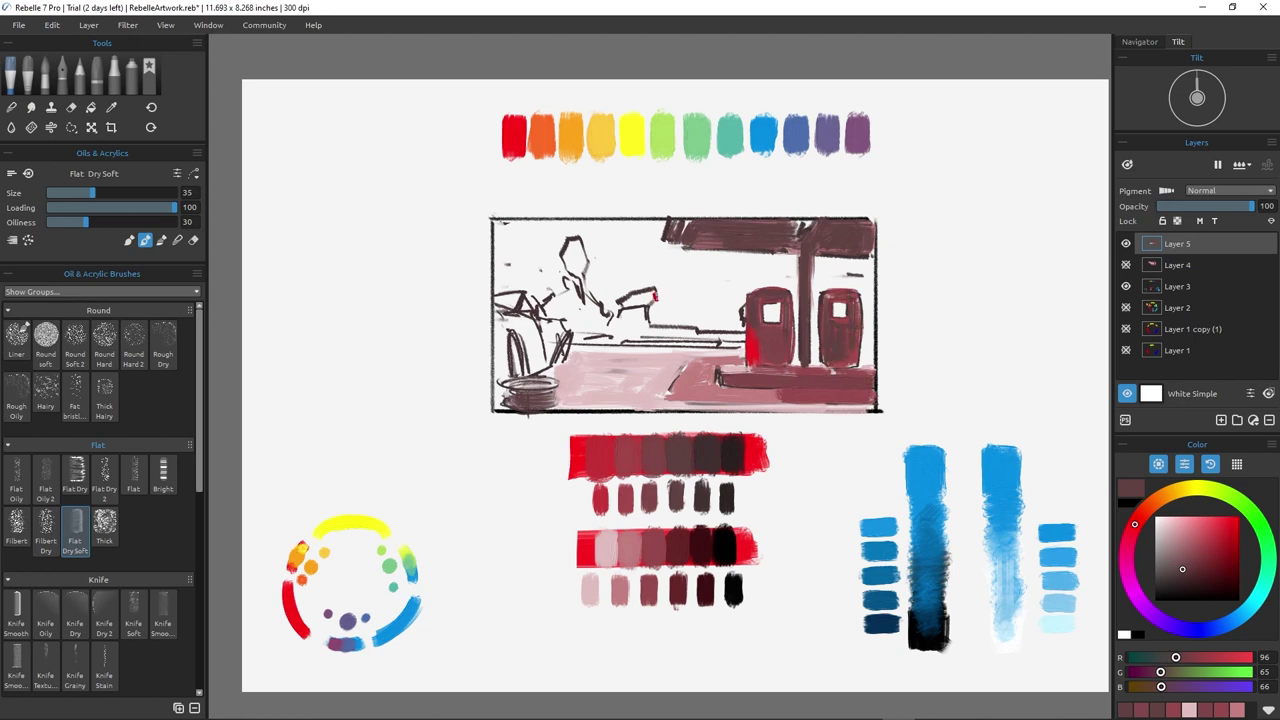
Paint a muted pink band across the sky with a size 45 brush and fill lighter pink beneath it.
key("bracketright")
key("bracketright")
left_click(631, 543, "alt")
left_click_drag(668, 260, 596, 268)
left_click_drag(798, 266, 626, 258)
mouse_move(564, 265)
left_mouse_down()
mouse_move(499, 258)
mouse_move(752, 262)
mouse_move(785, 276)
left_mouse_up()
left_click(605, 548, "alt")
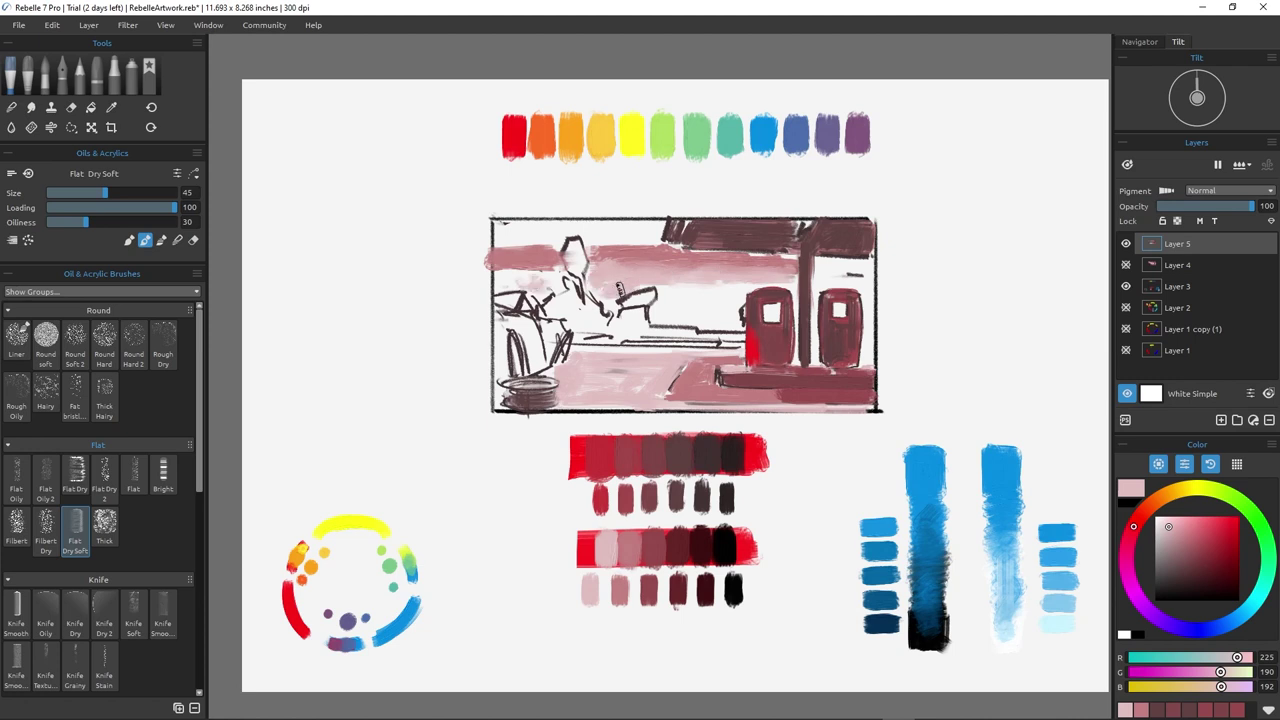
left_click_drag(652, 285, 754, 283)
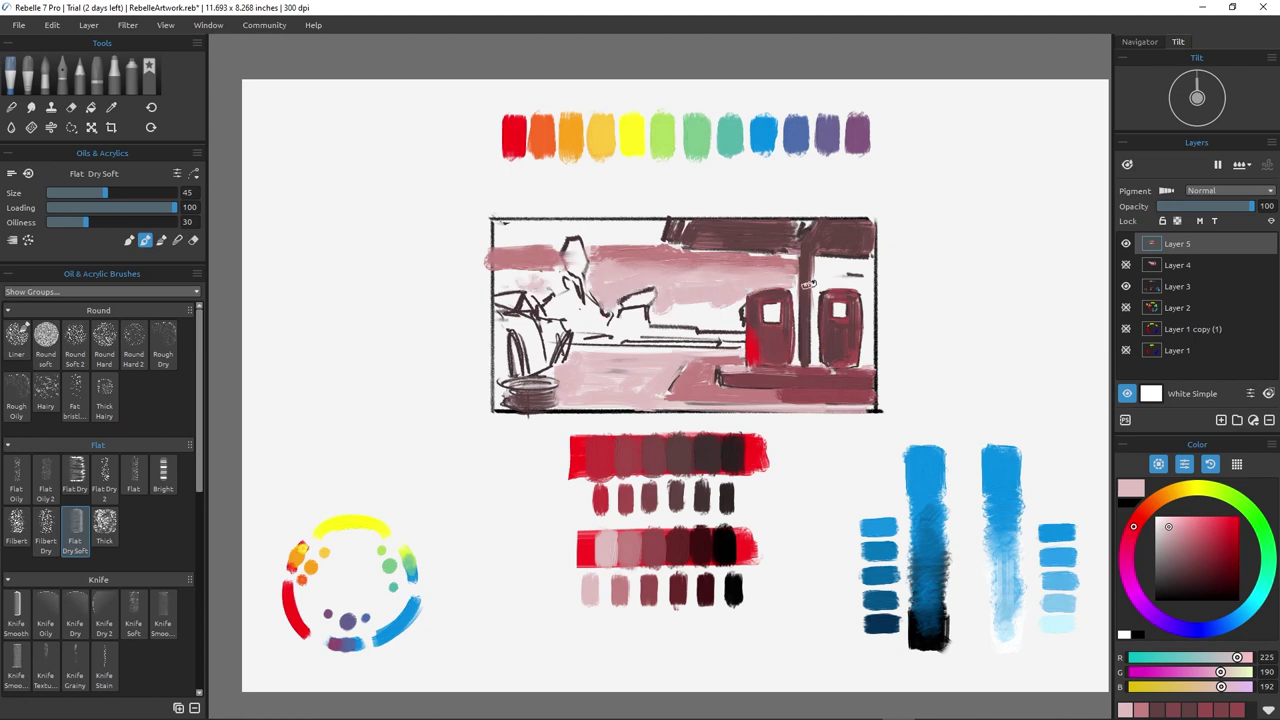
Block in the car body with saturated red and sample a muted red from the swatches for its shading.
left_click(599, 441, "alt")
left_click_drag(500, 330, 499, 372)
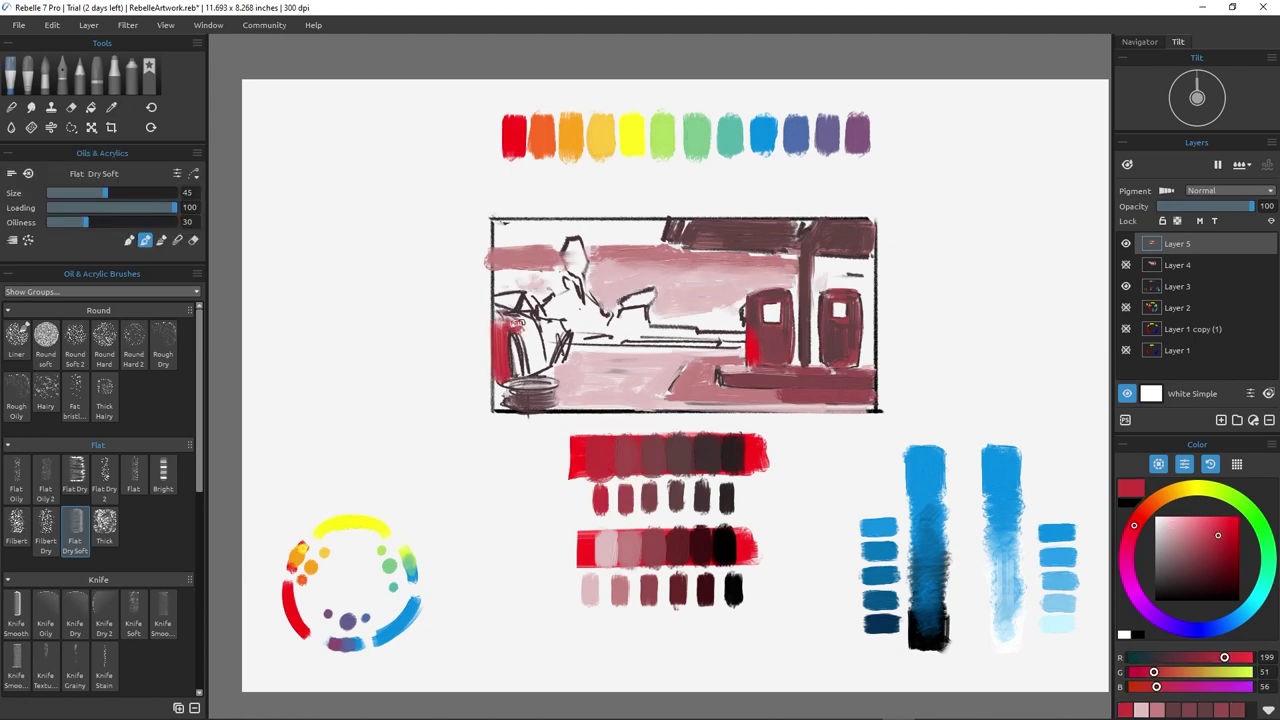
left_click_drag(515, 325, 541, 362)
left_click(625, 450, "alt")
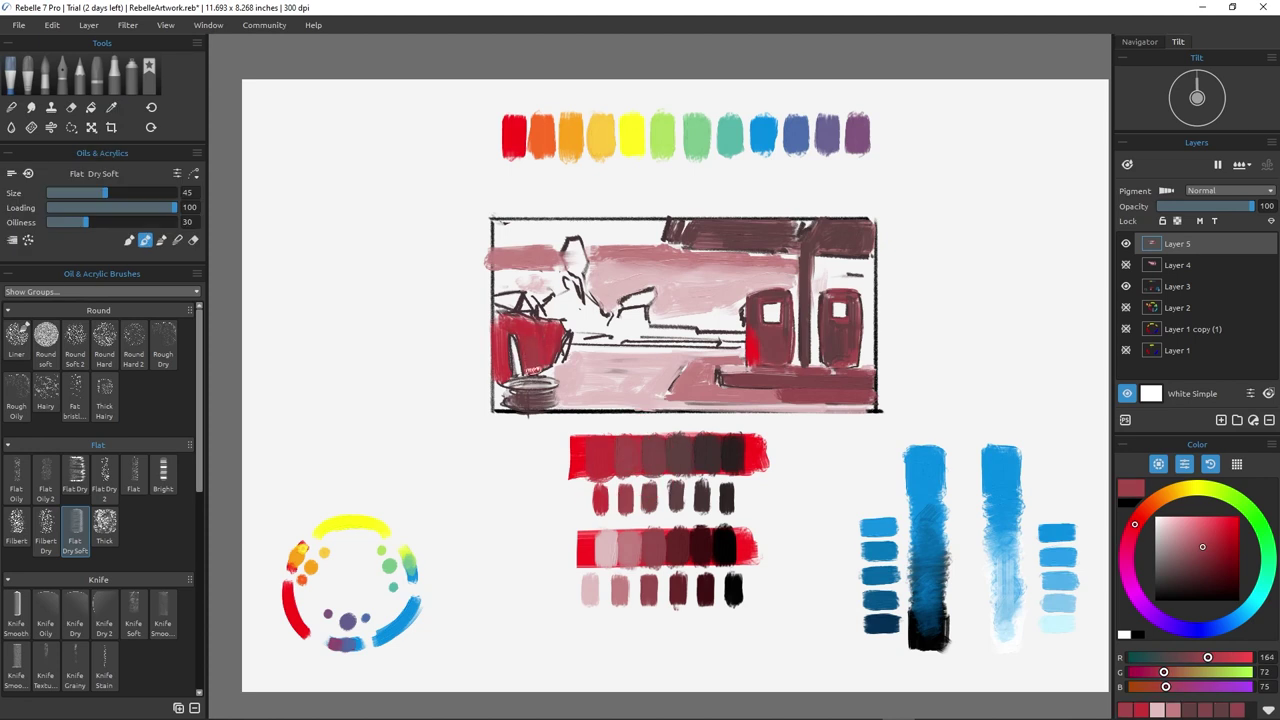
Paint the car's dark upper parts and its brownish-red shadow on the ground using dark swatch tones.
left_click(705, 460, "alt")
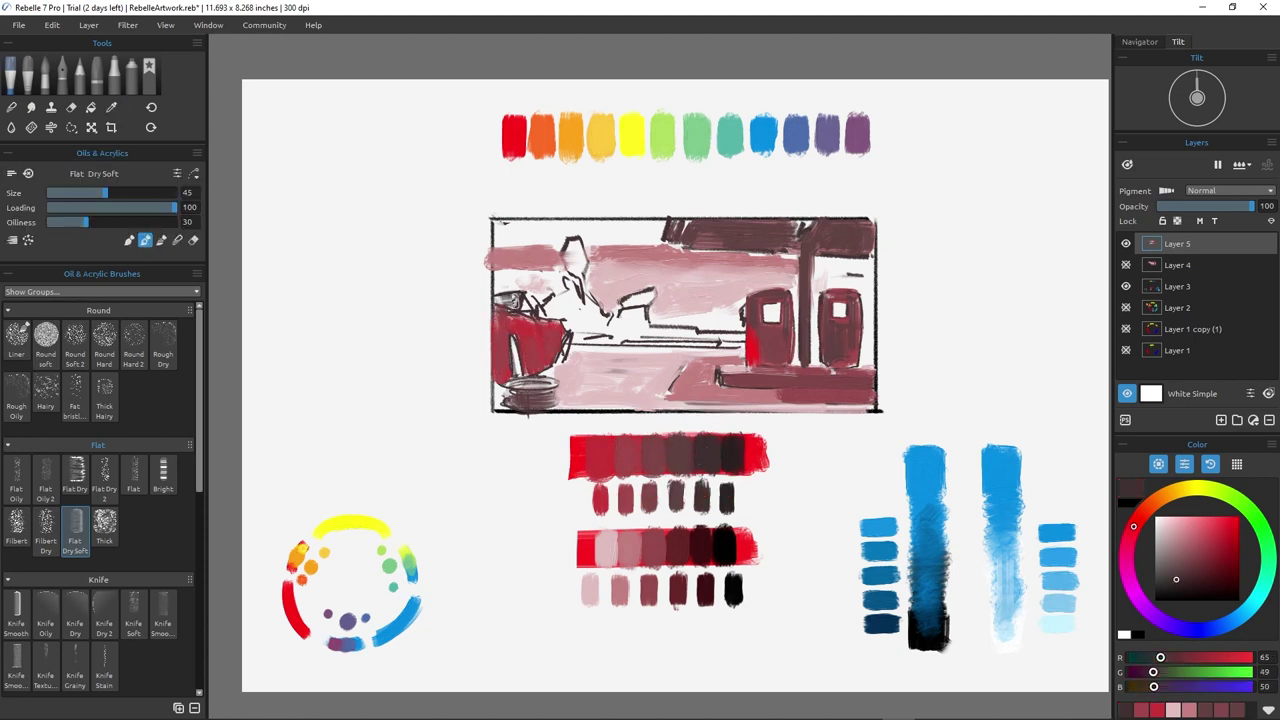
left_click(681, 541, "alt")
left_click(680, 459, "alt")
left_click_drag(553, 374, 575, 363)
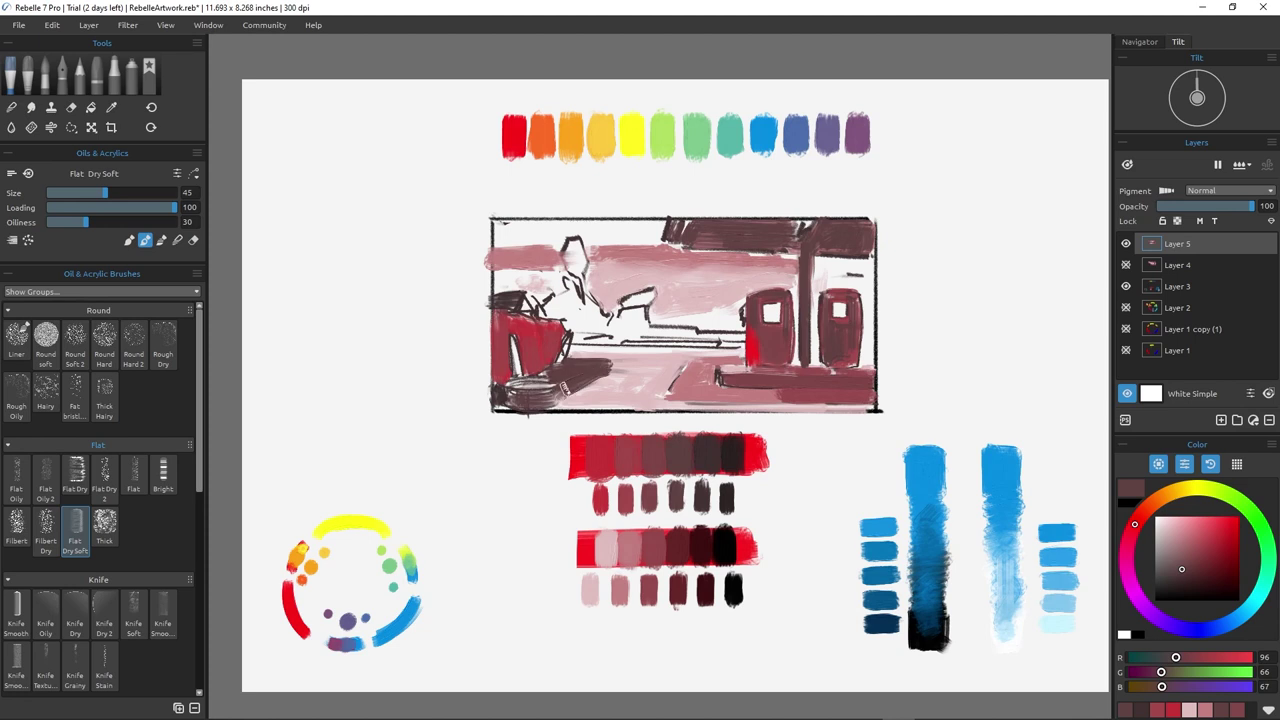
Paint the horizon strip and distant rock formations in muted red, and fill the remaining sky with sampled pinks.
left_click(614, 364, "alt")
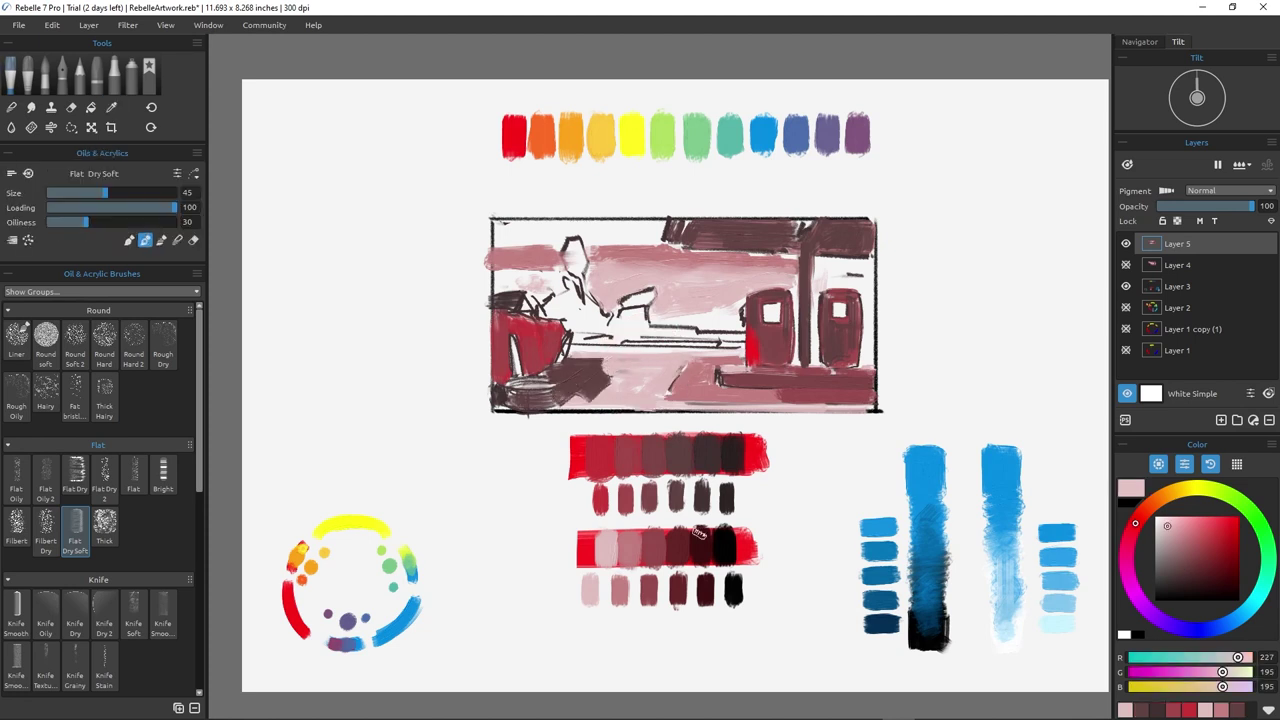
left_click(657, 552, "alt")
key("[")
key("[")
mouse_move(572, 349)
left_mouse_down()
mouse_move(728, 347)
mouse_move(575, 346)
left_mouse_up()
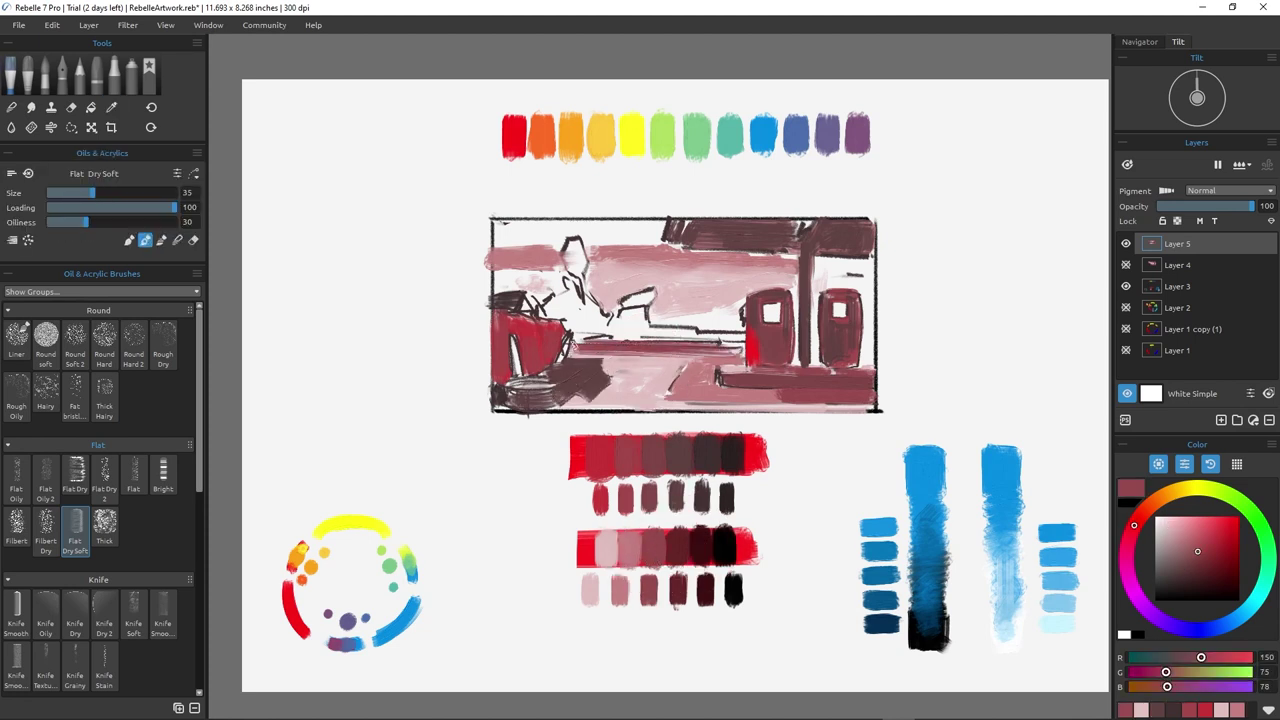
left_click(628, 543, "alt")
left_click(522, 322, "alt")
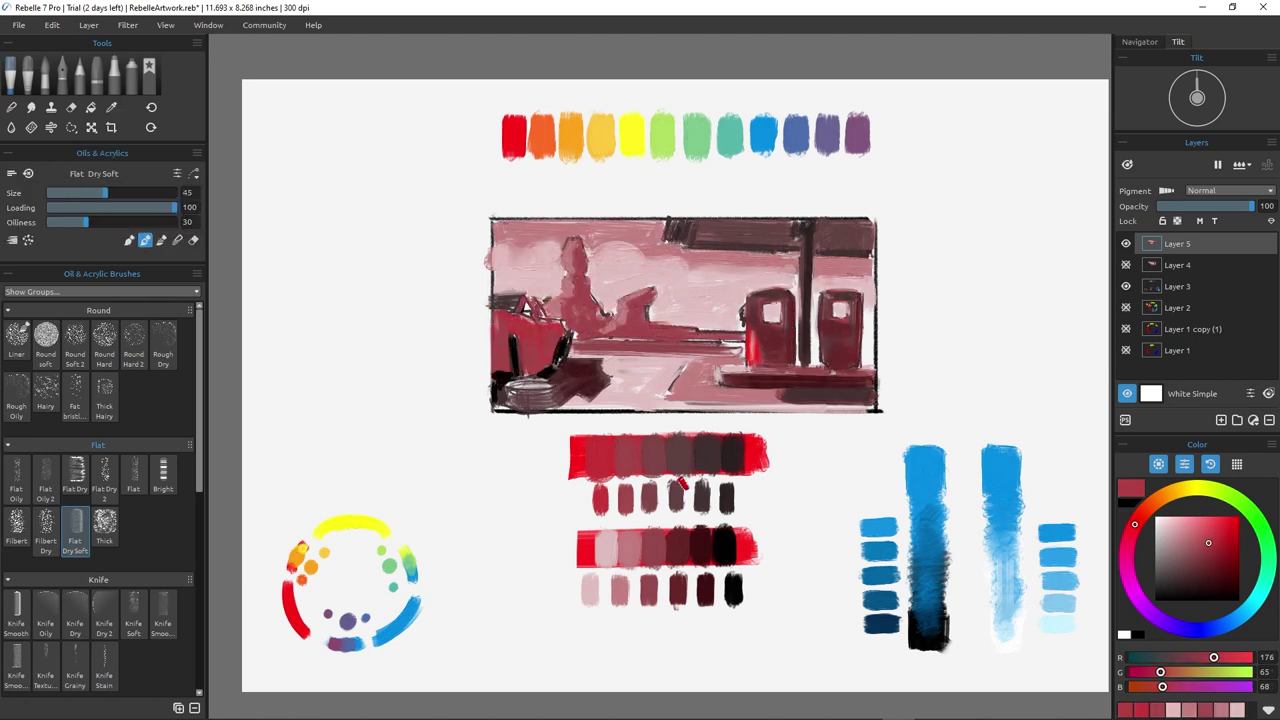
Shade the car body with dark red and add bright red highlights with a size 12 brush.
left_click(688, 458, "alt")
left_click_drag(500, 320, 530, 375)
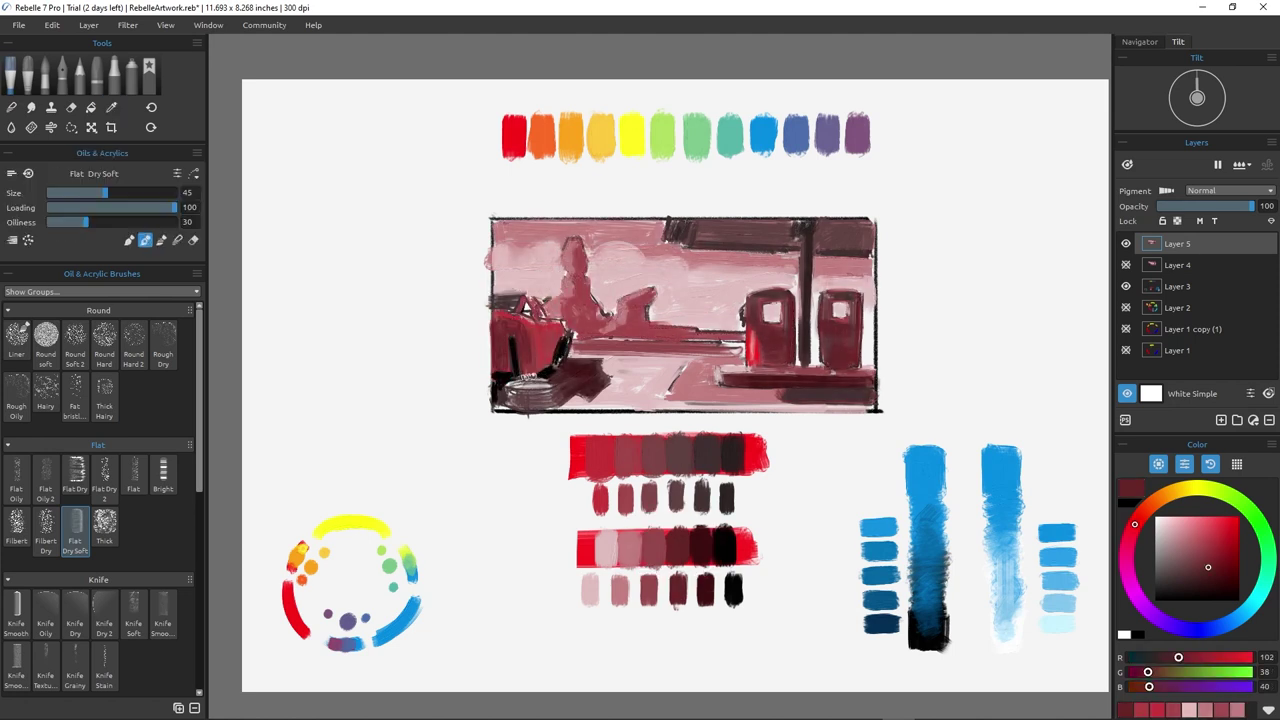
left_click(601, 543, "alt")
key("[")
key("[")
key("[")
left_click(575, 453, "alt")
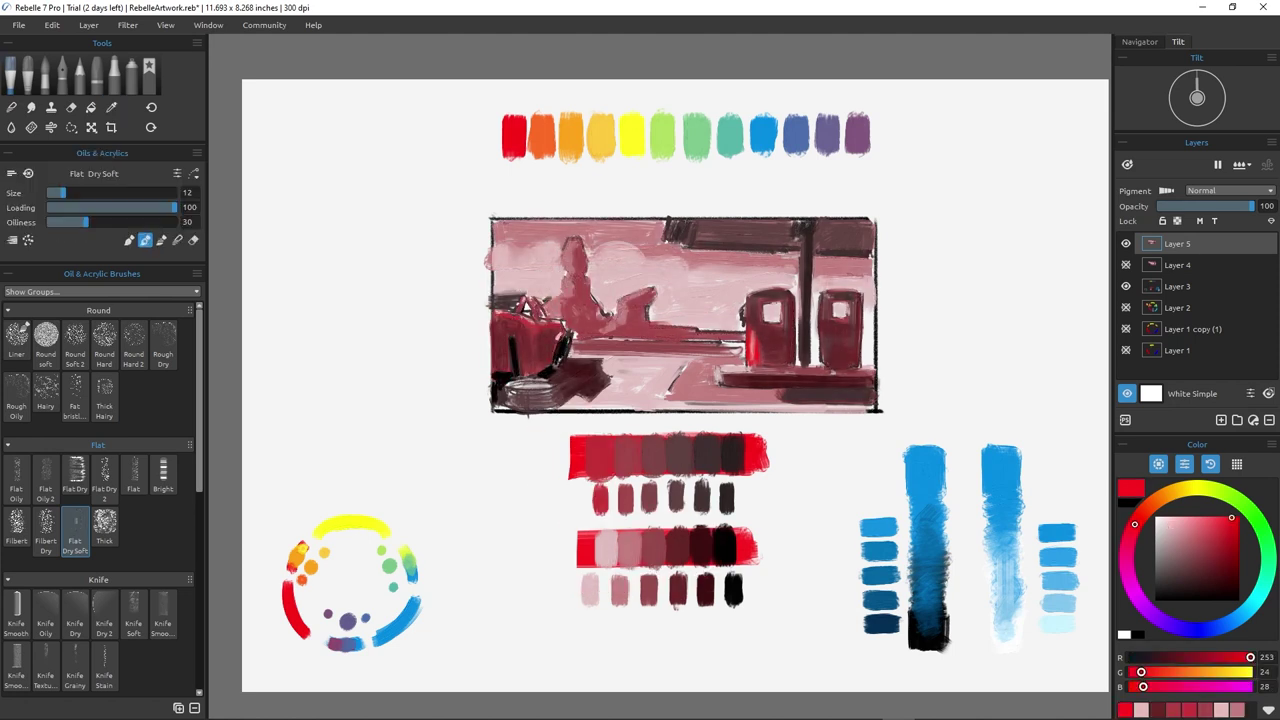
Cover the sketch lines on the ground with light pink and clean up around the pumps with sampled scene colors.
left_click(760, 292, "alt")
left_click(664, 397, "alt")
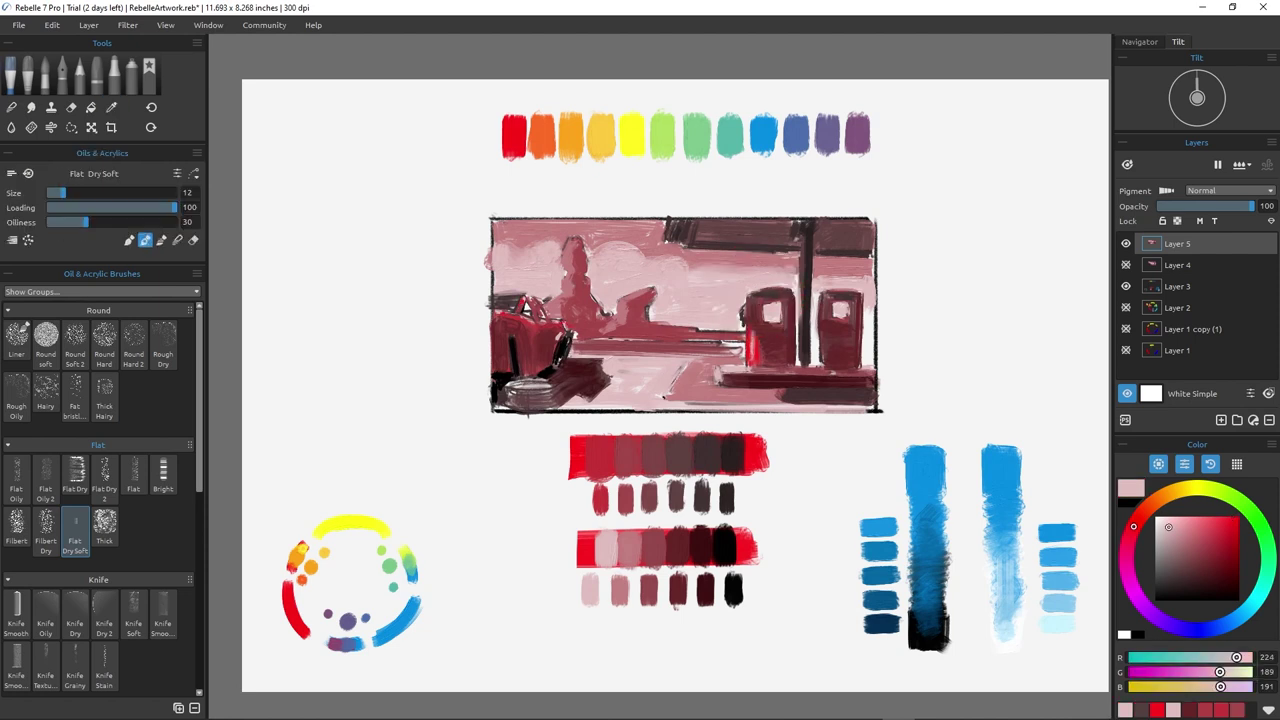
mouse_move(705, 397)
left_mouse_down()
mouse_move(687, 363)
mouse_move(700, 346)
left_mouse_up()
left_click(741, 348, "alt")
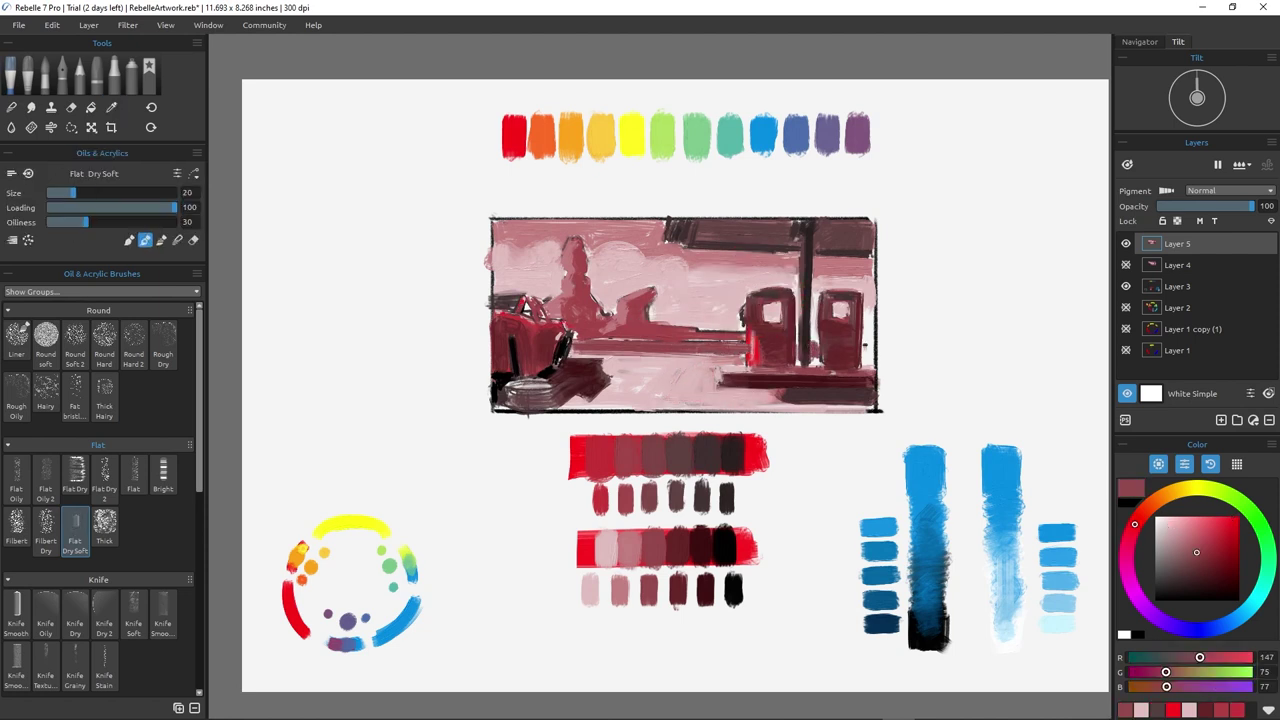
left_click(843, 263, "alt")
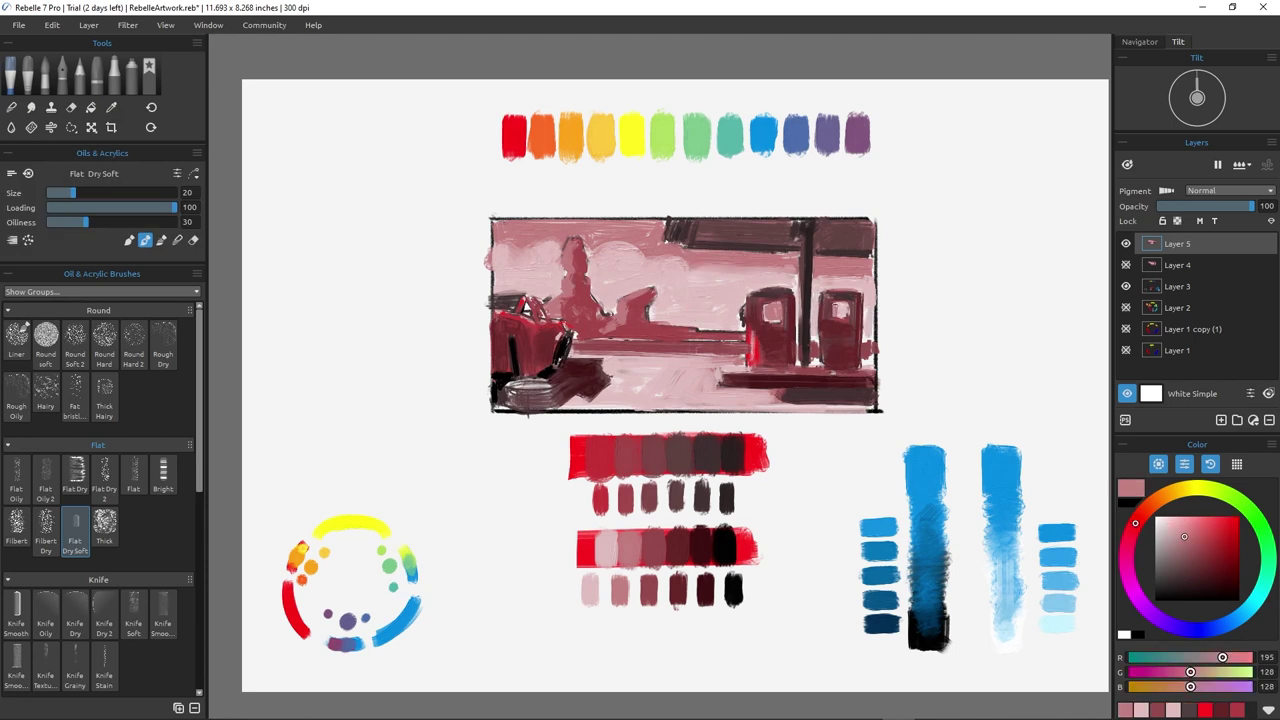
Strengthen the bright red edge of the near pump and paint light pink lines along the horizon strip.
left_click(604, 444, "alt")
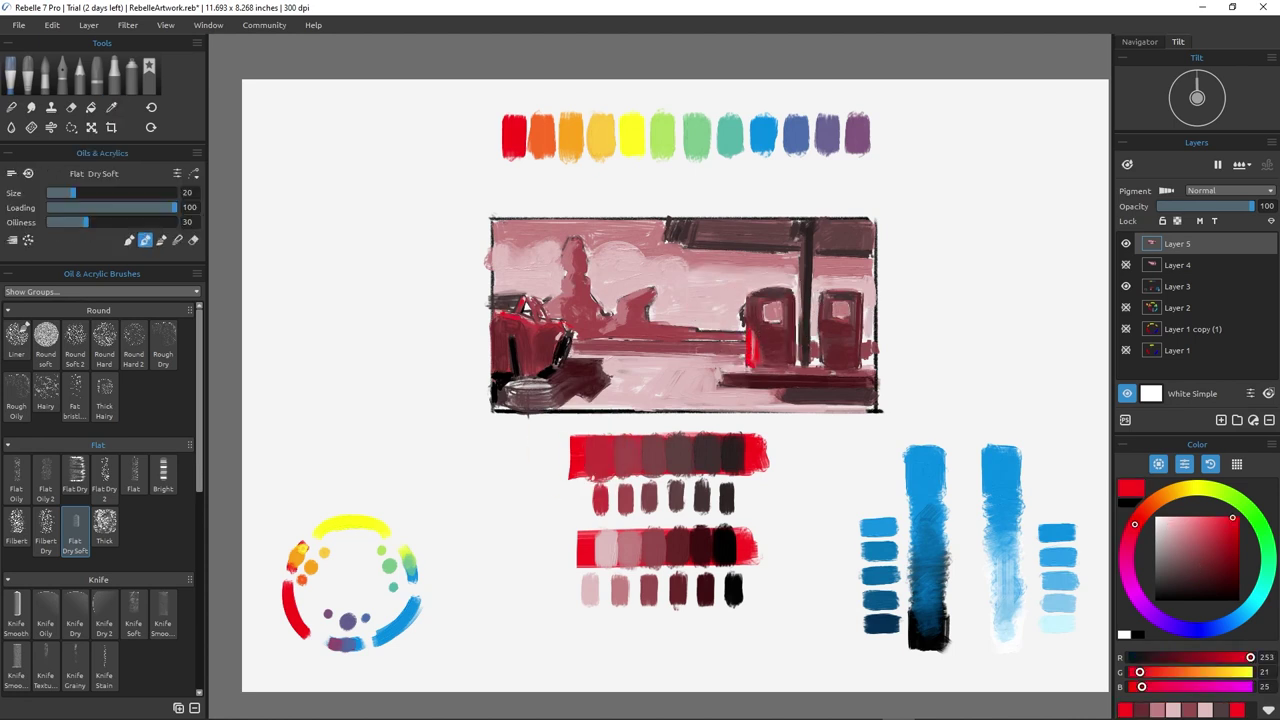
left_click(630, 365, "alt")
left_click_drag(576, 346, 740, 348)
left_click_drag(644, 349, 742, 349)
Deepen the dark foreground shadow in front of the pump island with near-black and sampled dark tones.
left_click(856, 403, "alt")
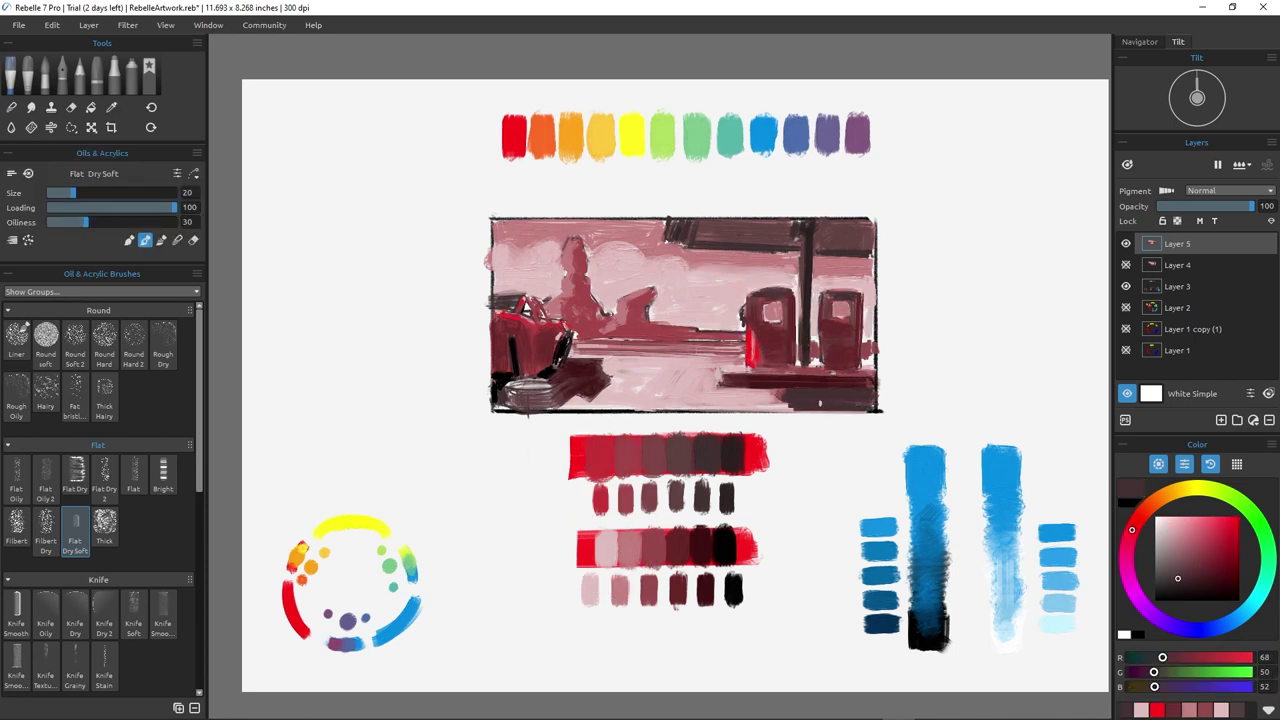
left_click(724, 544, "alt")
mouse_move(780, 394)
left_mouse_down()
mouse_move(866, 383)
mouse_move(860, 398)
mouse_move(872, 400)
mouse_move(850, 400)
left_mouse_up()
left_click(849, 386, "alt")
left_click(840, 394, "alt")
left_click(856, 402, "alt")
Refine the edges of the pump island beneath the pumps with a smaller brush and sampled pinks and reds.
left_click(605, 548, "alt")
left_click(627, 548, "alt")
key("[")
key("[")
key("[")
left_click(800, 372, "alt")
left_click(773, 372, "alt")
Paint the tire lying in front of the car in black and restore the brush size to 20.
left_click(585, 380, "alt")
left_click(560, 400, "alt")
mouse_move(508, 385)
left_mouse_down()
mouse_move(550, 384)
mouse_move(539, 396)
left_mouse_up()
left_click(502, 386, "alt")
key("]")
key("]")
key("]")
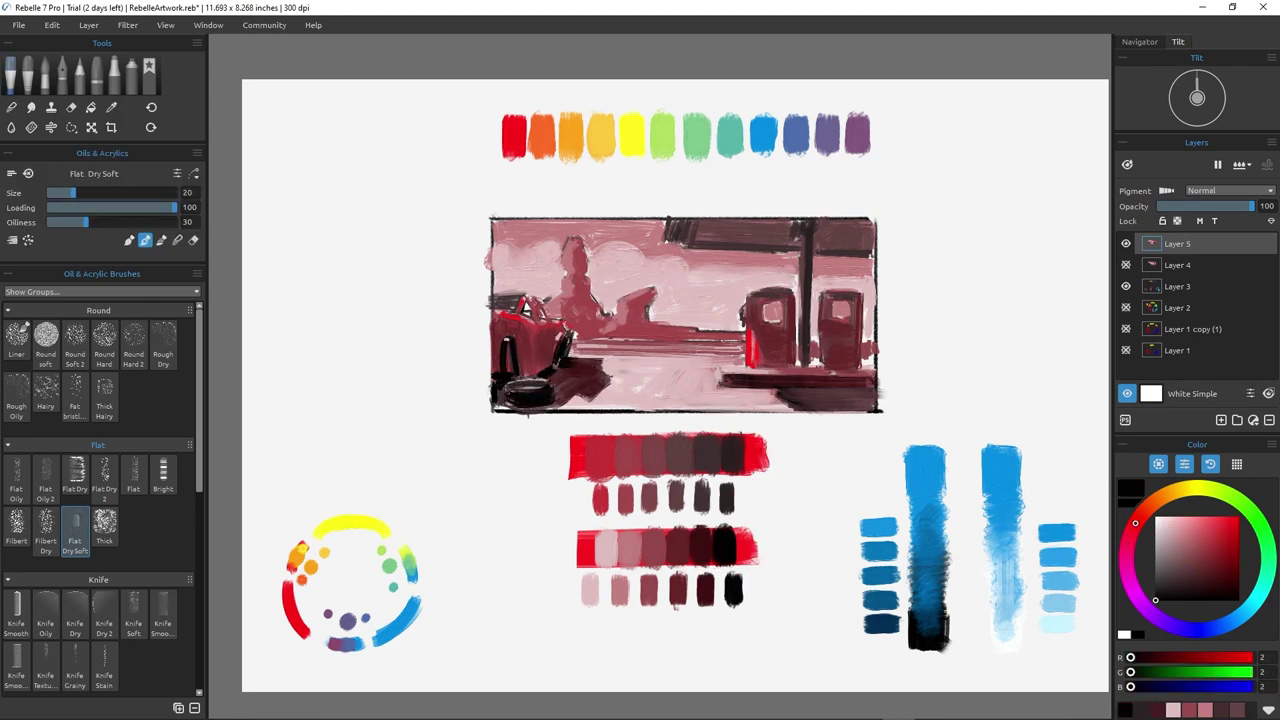
Touch up the small distant rock and the near pump with sampled light pink and dark red.
left_click(605, 548, "alt")
left_click(680, 548, "alt")
left_click(656, 304, "alt")
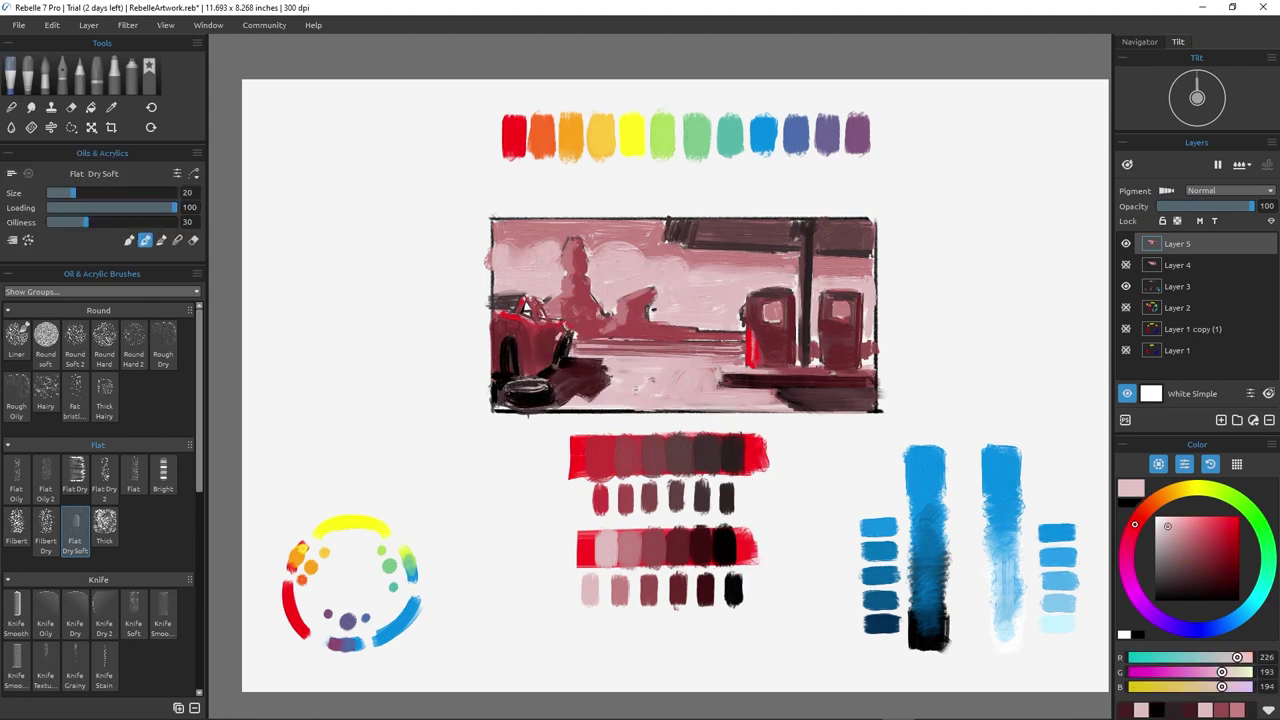
scroll(803, 346, "up", 4)
left_click(828, 318, "alt")
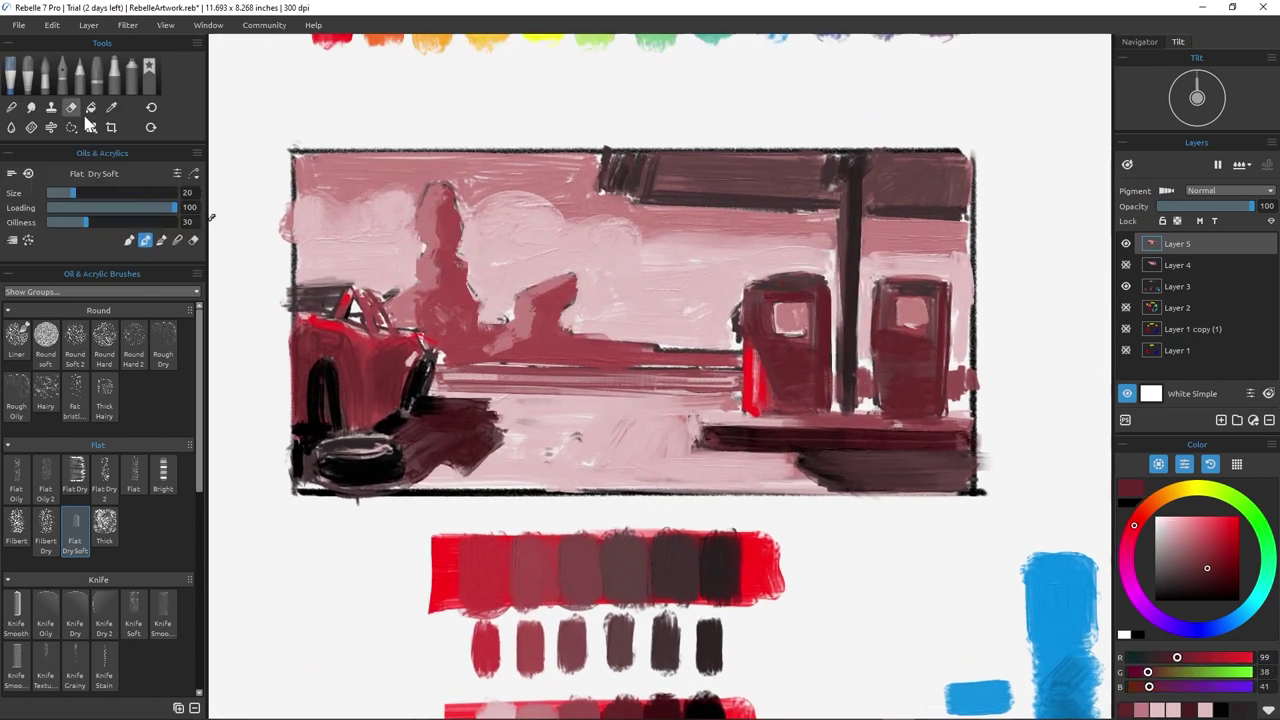
Lasso the gas station painting, apply a Gaussian Blur with radius 43, undo it and deselect.
key("s")
left_click_drag(310, 112, 300, 516)
left_click(127, 24)
left_click(186, 197)
left_click_drag(845, 600, 893, 603)
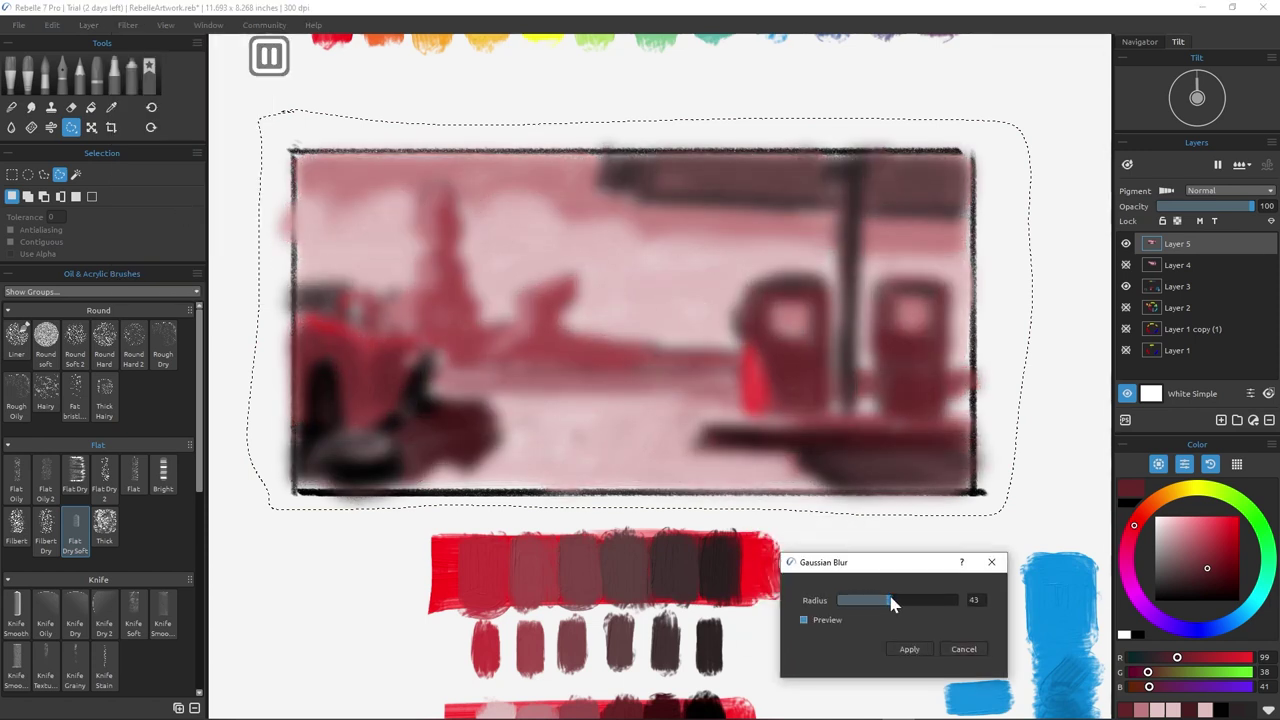
left_click(909, 649)
key("ctrl+z")
key("ctrl+d")
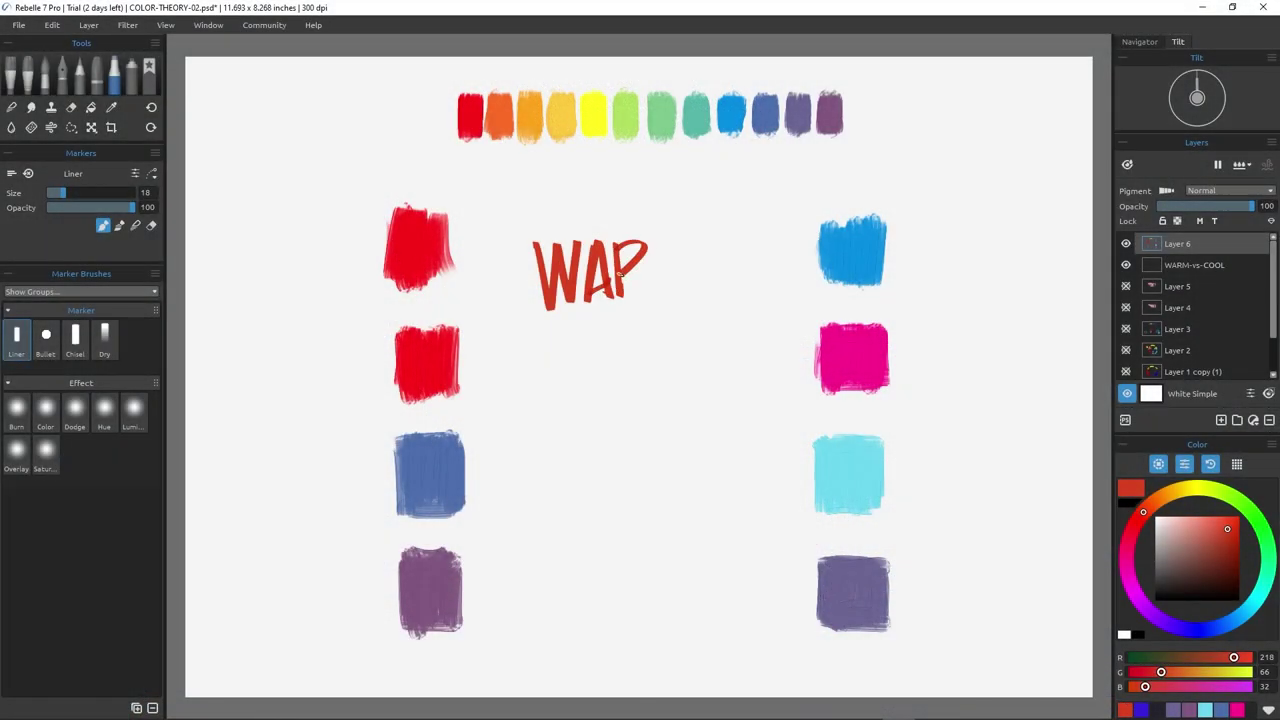
Continue the red-orange WARM lettering beside the red swatch with the Liner marker and pick a cyan hue.
left_click_drag(664, 306, 697, 309)
left_click(1246, 611)
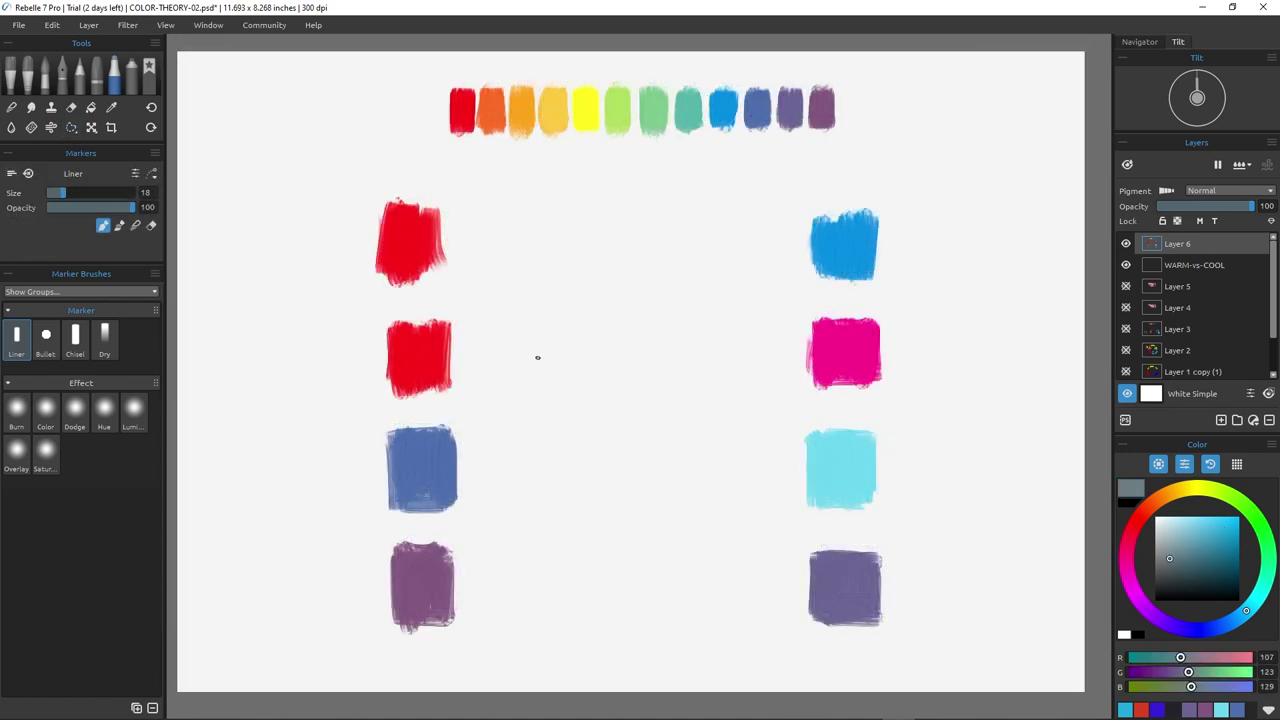
Sketch a large rock outline in blue-gray between the two columns of color swatches.
left_click_drag(536, 376, 734, 382)
left_click_drag(567, 470, 735, 456)
left_click(745, 421)
left_click_drag(545, 447, 569, 419)
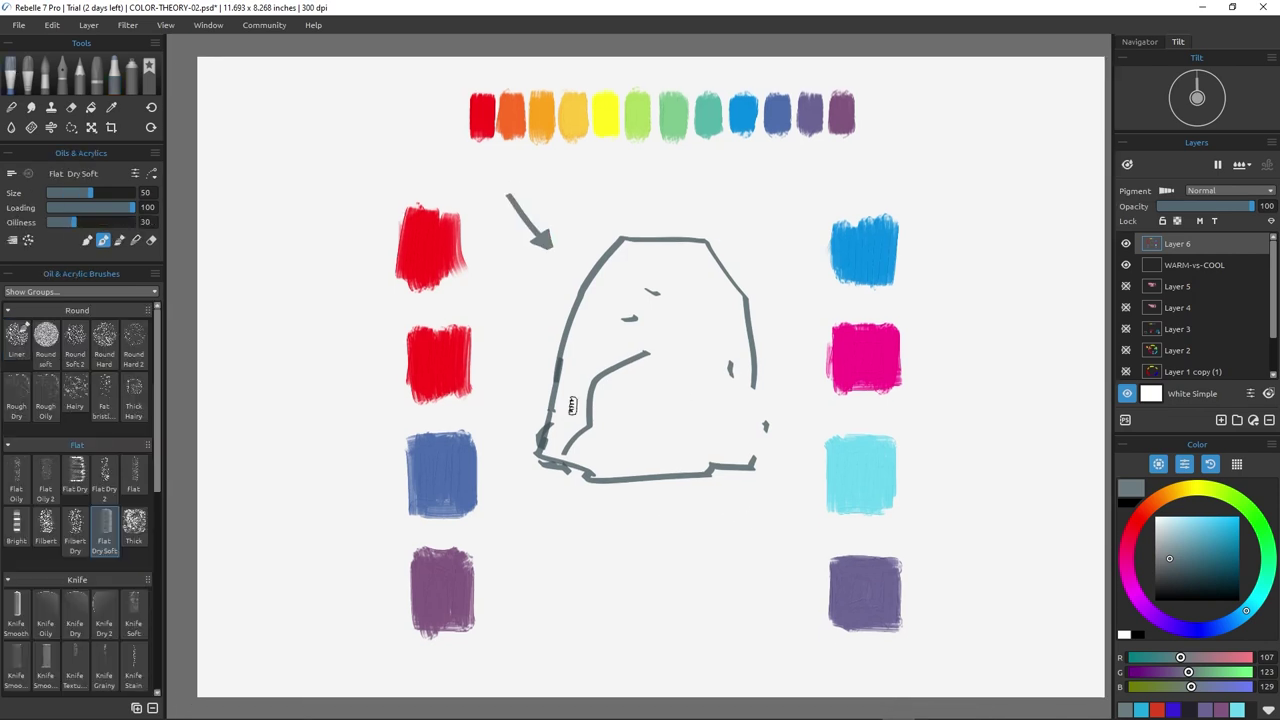
Undo the first test stroke on the rock and fill the shape with purple sampled from the lowest warm swatch.
left_click_drag(597, 400, 630, 425)
key("ctrl+z")
left_click(445, 590, "alt")
mouse_move(630, 250)
left_mouse_down()
mouse_move(573, 412)
mouse_move(687, 255)
mouse_move(577, 422)
mouse_move(609, 428)
mouse_move(672, 303)
mouse_move(625, 400)
mouse_move(647, 432)
mouse_move(667, 293)
mouse_move(720, 310)
mouse_move(634, 460)
mouse_move(724, 310)
mouse_move(728, 458)
left_mouse_up()
Paint the rock's shadow side with a darkened version of the blue-violet from the lowest cool swatch.
left_click(845, 585, "alt")
left_click(1182, 557)
mouse_move(661, 365)
left_mouse_down()
mouse_move(641, 397)
mouse_move(658, 426)
mouse_move(666, 318)
mouse_move(694, 245)
mouse_move(626, 474)
mouse_move(697, 477)
left_mouse_up()
Darken the blue-violet further, reduce the brush size and paint the cast shadow along the rock's base.
left_click(1187, 568)
key("[")
key("[")
key("[")
key("[")
key("[")
mouse_move(620, 478)
left_mouse_down()
mouse_move(798, 469)
mouse_move(602, 468)
left_mouse_up()
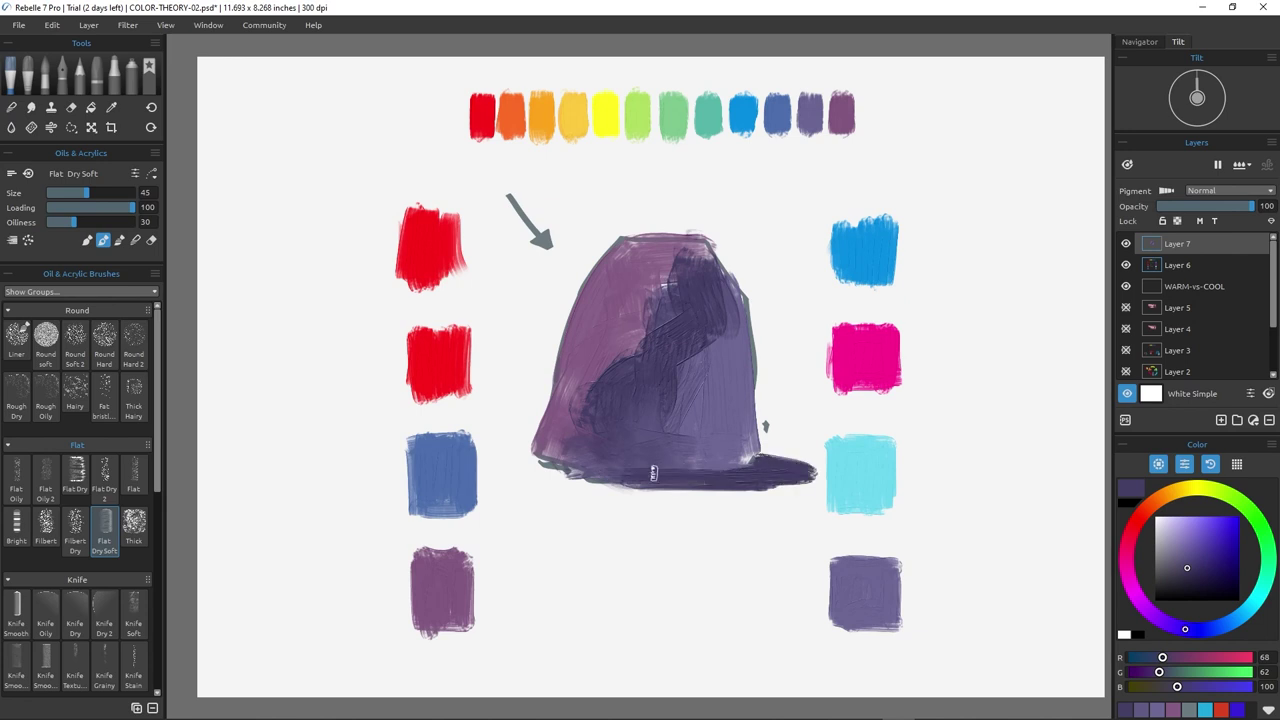
Sample the warm purple from the rock and extend its lit side down to the base.
left_click(600, 353, "alt")
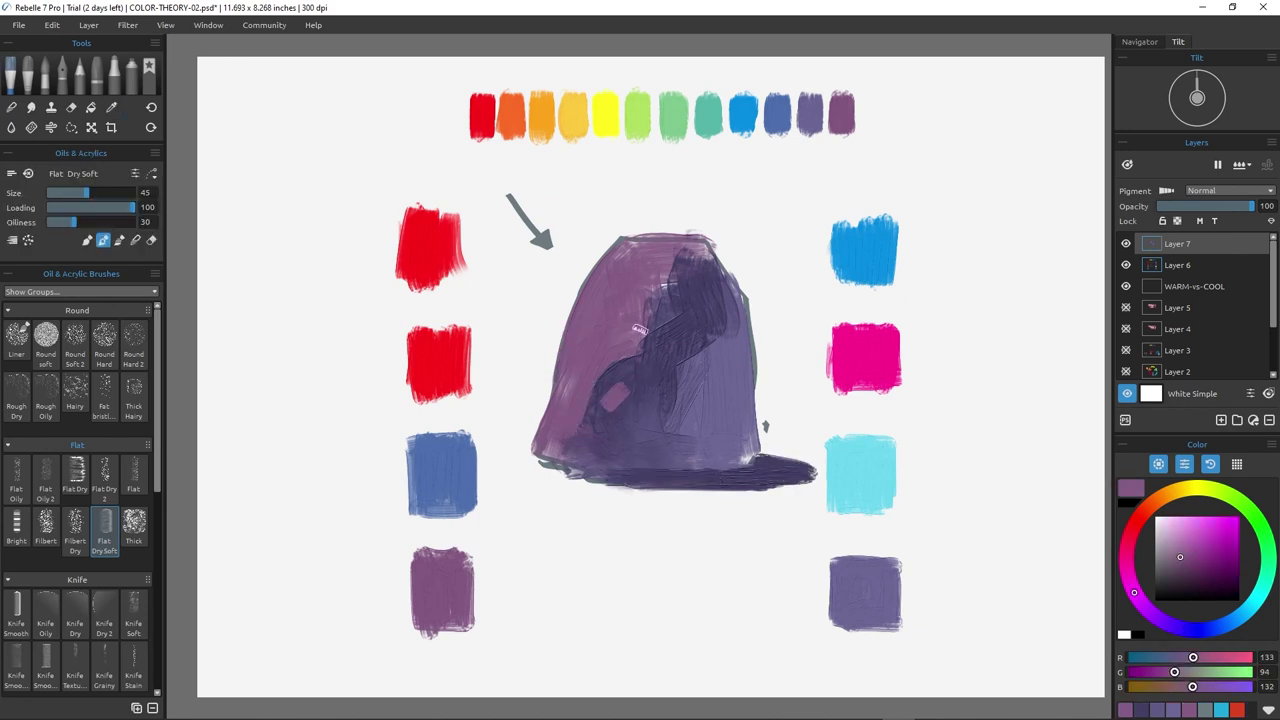
mouse_move(653, 315)
left_mouse_down()
mouse_move(633, 380)
mouse_move(654, 308)
mouse_move(695, 252)
mouse_move(619, 240)
mouse_move(559, 382)
mouse_move(570, 430)
mouse_move(546, 475)
left_mouse_up()
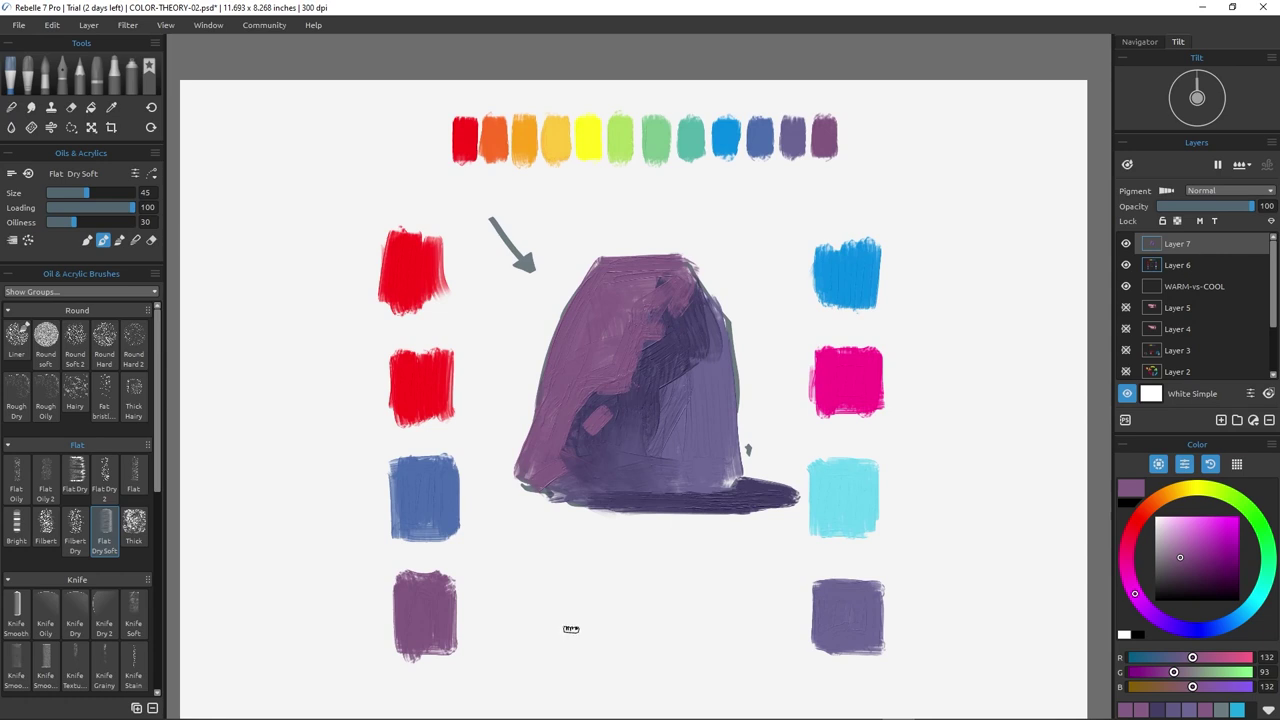
Hide Layer 7, add a new layer and fill the rock with light cyan sampled from the third cool swatch.
left_click(1126, 243)
left_click(1221, 420)
left_click(427, 489, "alt")
left_click_drag(572, 328, 609, 271)
mouse_move(570, 329)
left_mouse_down()
mouse_move(639, 271)
mouse_move(593, 283)
mouse_move(544, 431)
mouse_move(531, 465)
left_mouse_up()
key("ctrl+z")
left_click(865, 477, "alt")
mouse_move(610, 268)
left_mouse_down()
mouse_move(547, 420)
mouse_move(614, 289)
mouse_move(536, 457)
mouse_move(583, 486)
left_mouse_up()
Enlarge the brush to 70 and paint the rock's shadow side with blue sampled from the third warm swatch.
key("bracketright")
key("bracketright")
left_click(436, 493, "alt")
mouse_move(672, 362)
left_mouse_down()
mouse_move(585, 412)
mouse_move(649, 405)
mouse_move(705, 320)
mouse_move(645, 470)
mouse_move(722, 455)
mouse_move(681, 428)
left_mouse_up()
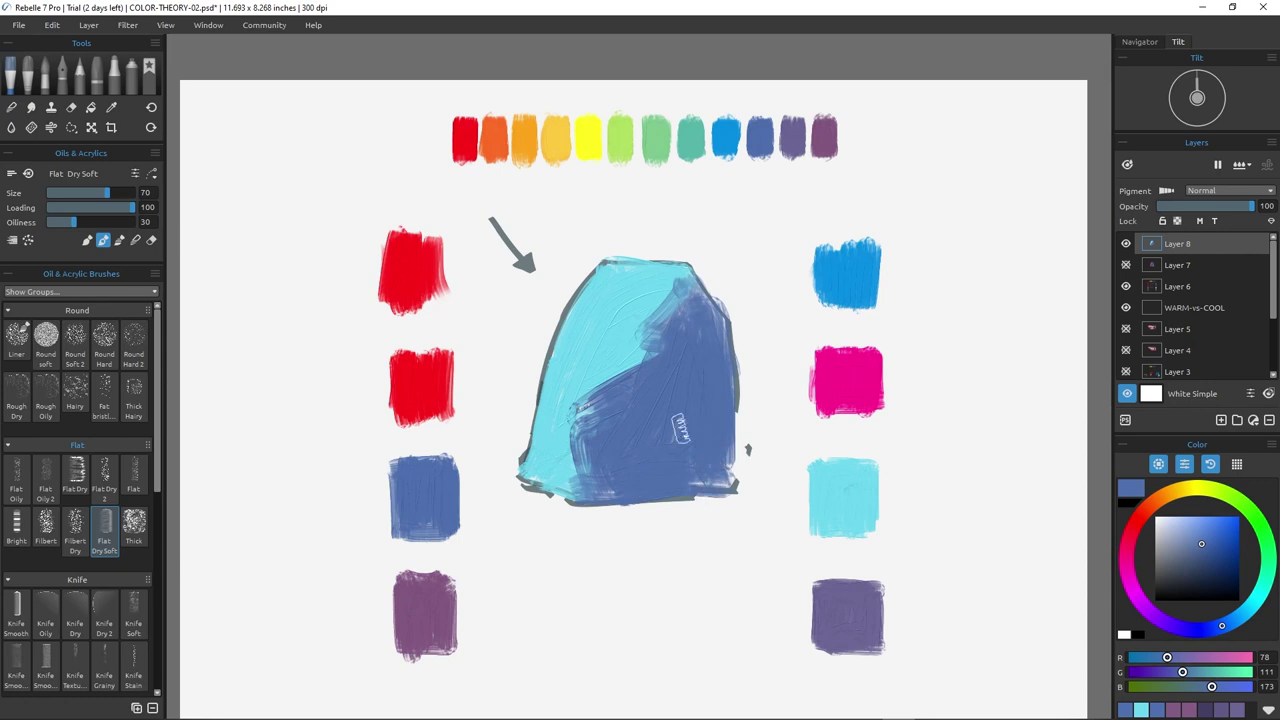
Reduce the brush size to 35 and paint the blue cast shadow along the rock's base.
key("bracketright")
key("bracketleft")
key("bracketleft")
key("bracketleft")
key("bracketleft")
key("bracketleft")
key("bracketleft")
mouse_move(652, 490)
left_mouse_down()
mouse_move(784, 490)
mouse_move(632, 499)
left_mouse_up()
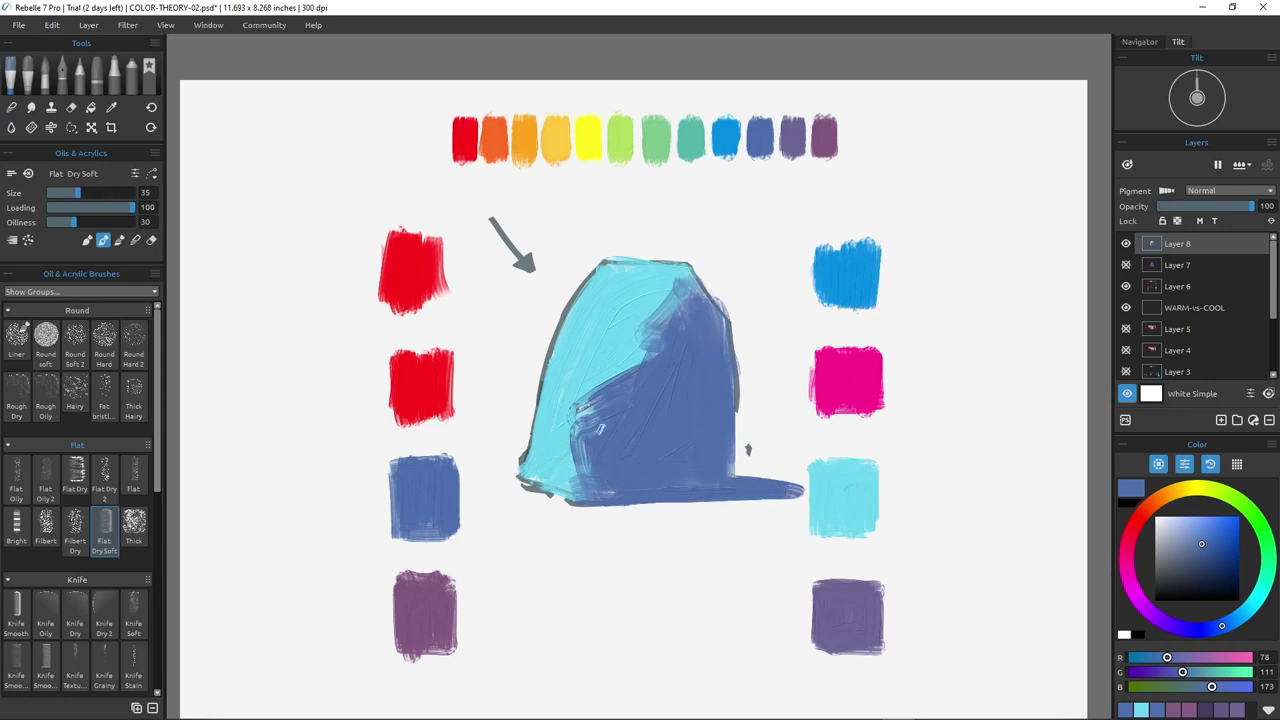
Add light cyan accents to the shadow side and paint its outer edge with a blended mid-blue sampled from the rock.
left_click(566, 420, "alt")
left_click_drag(614, 408, 584, 446)
key("bracketright")
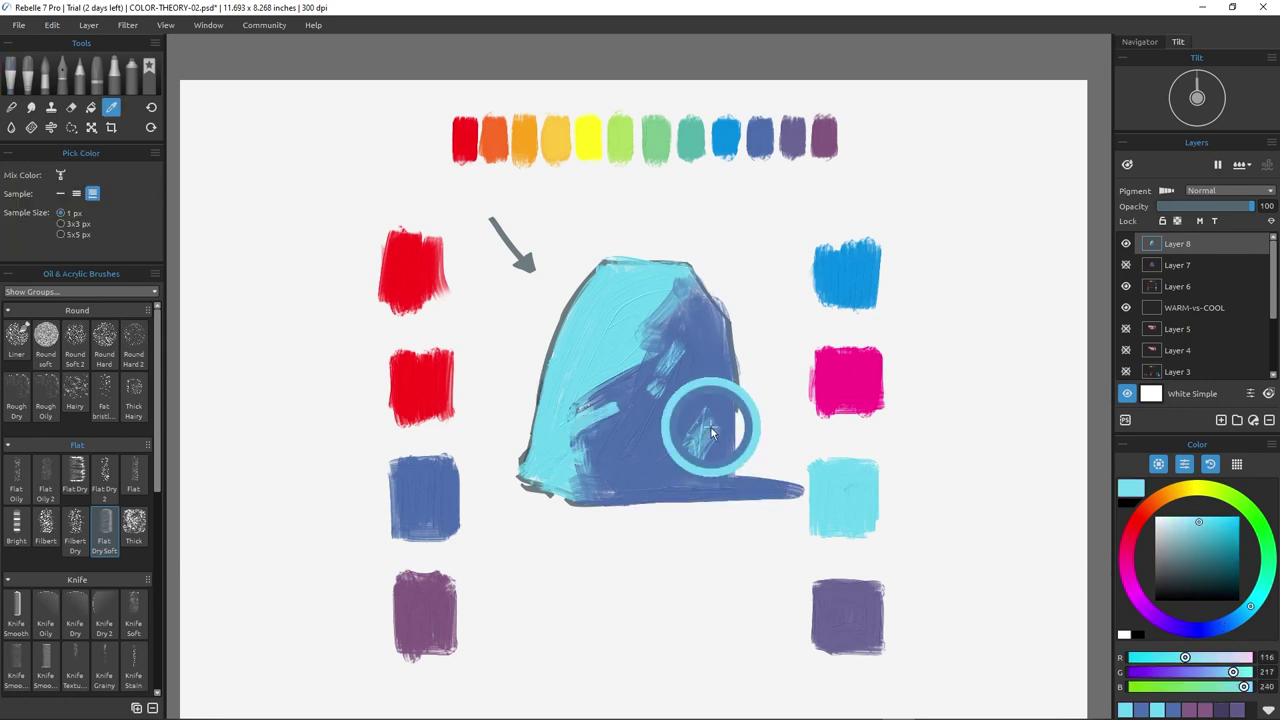
left_click(720, 382, "alt")
mouse_move(722, 424)
left_mouse_down()
mouse_move(707, 374)
mouse_move(740, 380)
left_mouse_up()
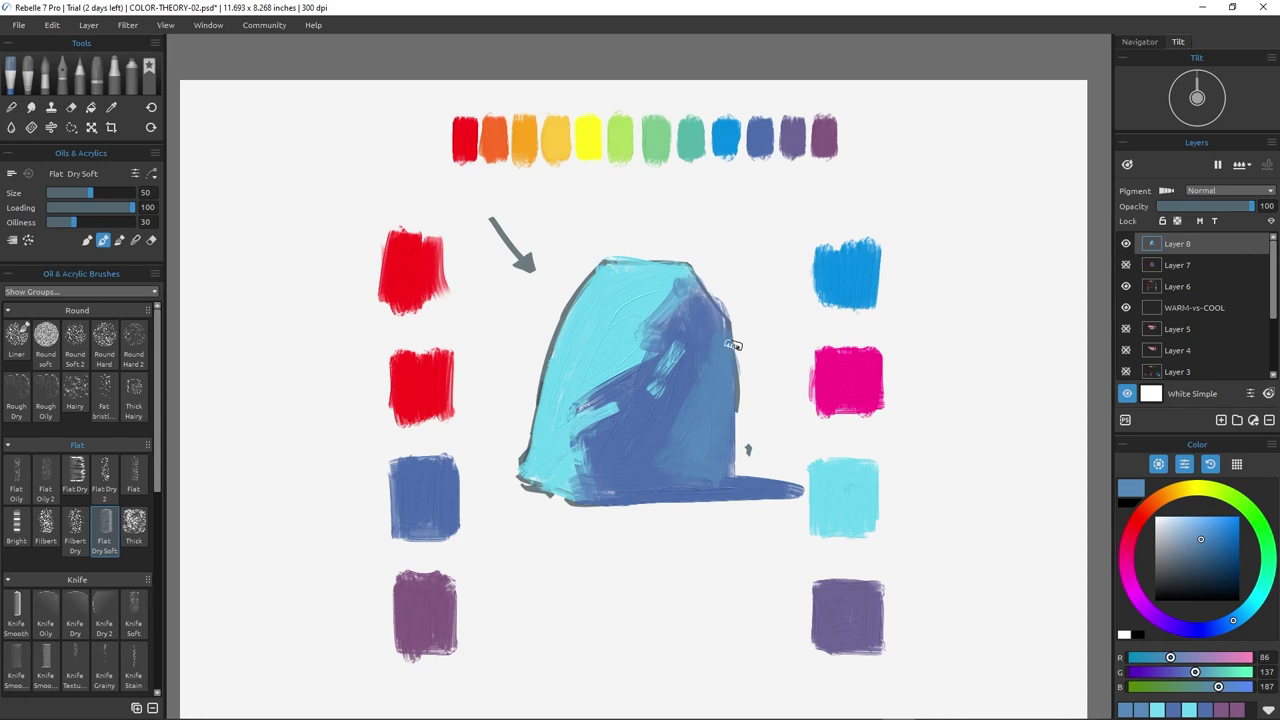
Hide Layer 8, add a new layer and fill the rock with magenta sampled from the second cool swatch.
left_click(1126, 244)
left_click(1221, 420)
left_click_drag(604, 270, 560, 365)
left_click(850, 374, "alt")
key("ctrl+z")
key("ctrl+z")
mouse_move(604, 268)
left_mouse_down()
mouse_move(560, 391)
mouse_move(605, 368)
mouse_move(623, 278)
mouse_move(625, 348)
mouse_move(588, 366)
mouse_move(557, 451)
mouse_move(603, 392)
mouse_move(595, 443)
mouse_move(632, 398)
mouse_move(573, 468)
mouse_move(671, 465)
mouse_move(645, 336)
mouse_move(701, 362)
mouse_move(703, 324)
mouse_move(700, 495)
left_mouse_up()
Paint the shadow side with red from the second warm swatch, and its core shadow with a darker red.
key("bracketright")
left_click(421, 386, "alt")
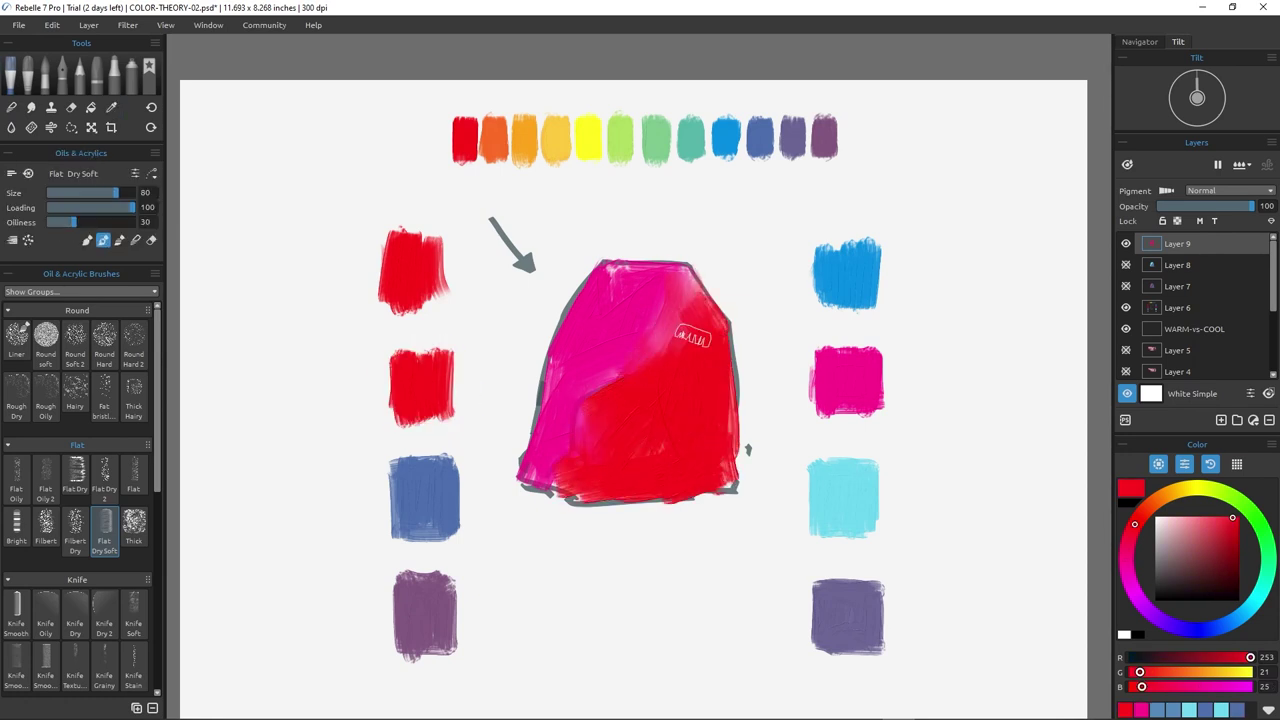
mouse_move(693, 337)
left_mouse_down()
mouse_move(640, 350)
mouse_move(585, 440)
left_mouse_up()
left_click(1234, 531)
mouse_move(621, 395)
left_mouse_down()
mouse_move(582, 471)
mouse_move(676, 321)
mouse_move(587, 431)
mouse_move(627, 470)
mouse_move(674, 384)
mouse_move(676, 282)
mouse_move(634, 463)
left_mouse_up()
left_click_drag(697, 318, 677, 446)
Add magenta accents to the shadow side at brush size 40 and paint the cast shadow with dark red from the rock.
left_click(588, 351, "alt")
key("bracketleft")
key("bracketleft")
key("bracketleft")
key("bracketleft")
left_click_drag(602, 398, 575, 401)
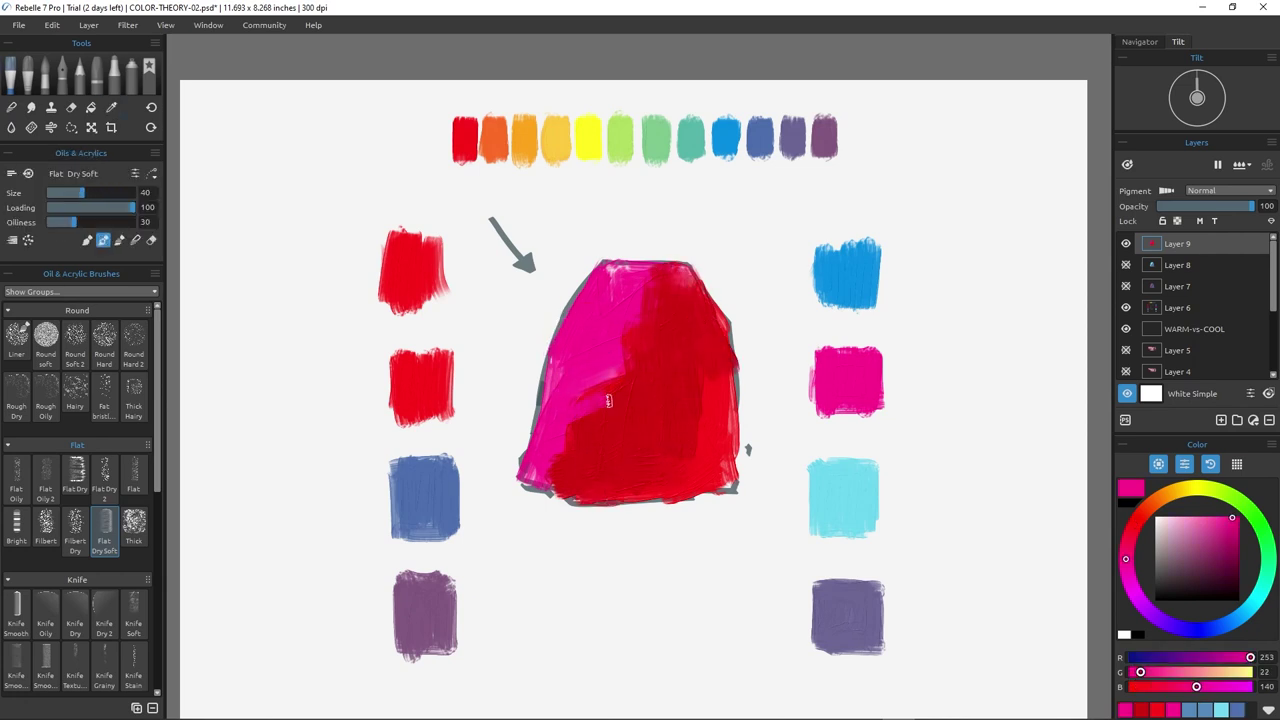
left_click(656, 472, "alt")
mouse_move(656, 494)
left_mouse_down()
mouse_move(771, 492)
mouse_move(576, 505)
mouse_move(782, 492)
left_mouse_up()
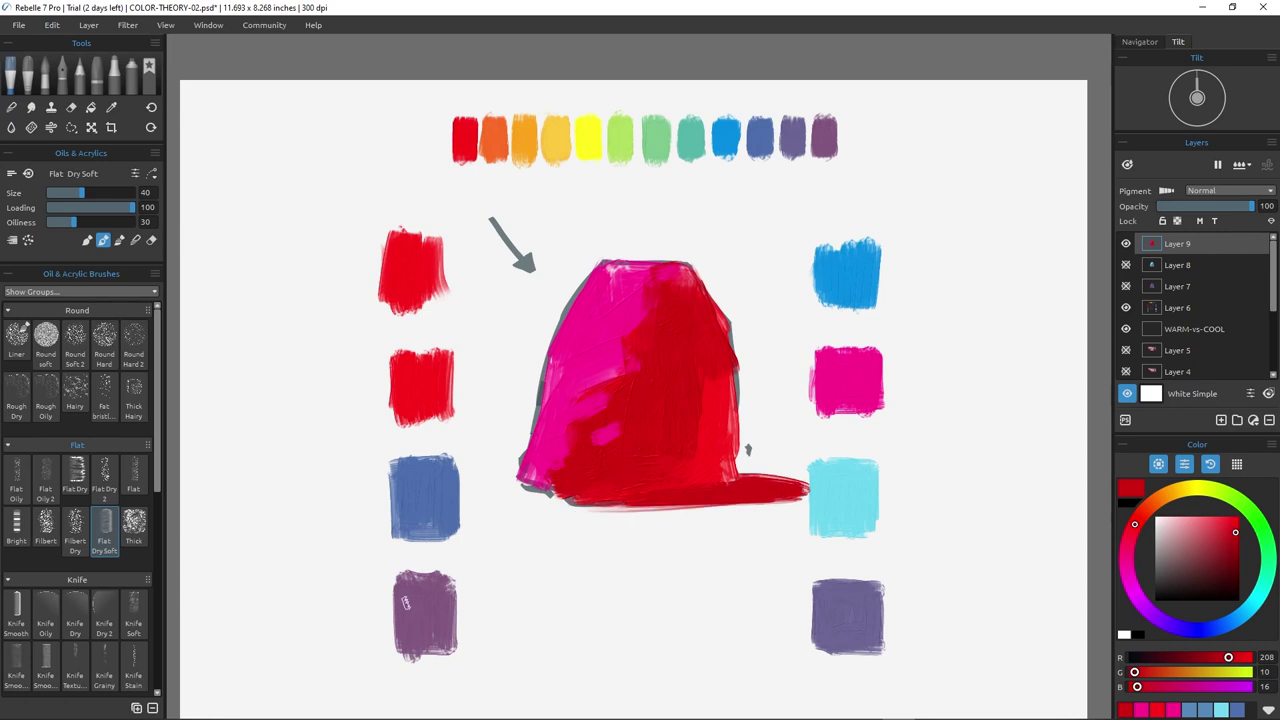
Hide Layer 9, add a new layer and paint the rock's lit side with red sampled from the topmost warm swatch.
left_click(1126, 243)
left_click(1237, 420)
left_click(413, 270, "alt")
key("bracketright")
key("bracketright")
key("bracketright")
mouse_move(598, 276)
left_mouse_down()
mouse_move(614, 293)
mouse_move(530, 471)
mouse_move(651, 349)
mouse_move(680, 285)
mouse_move(571, 443)
mouse_move(652, 365)
left_mouse_up()
Paint the shadow side with blue from the topmost cool swatch and blend its boundary with a purple sampled from the rock.
left_click(843, 250, "alt")
mouse_move(683, 283)
left_mouse_down()
mouse_move(590, 400)
mouse_move(550, 480)
mouse_move(625, 395)
mouse_move(600, 462)
mouse_move(690, 480)
mouse_move(640, 405)
mouse_move(686, 300)
mouse_move(712, 340)
mouse_move(700, 440)
mouse_move(718, 350)
mouse_move(712, 480)
mouse_move(703, 459)
left_mouse_up()
left_click(627, 372, "alt")
mouse_move(645, 372)
left_mouse_down()
mouse_move(598, 394)
mouse_move(572, 432)
left_mouse_up()
Paint the cast shadow along the rock's base with a blended blue-violet sampled from the rock.
left_click(640, 428, "alt")
mouse_move(640, 510)
left_mouse_down()
mouse_move(748, 500)
mouse_move(598, 510)
left_mouse_up()
mouse_move(598, 510)
left_mouse_down()
mouse_move(766, 495)
mouse_move(688, 499)
left_mouse_up()
left_click(647, 392, "alt")
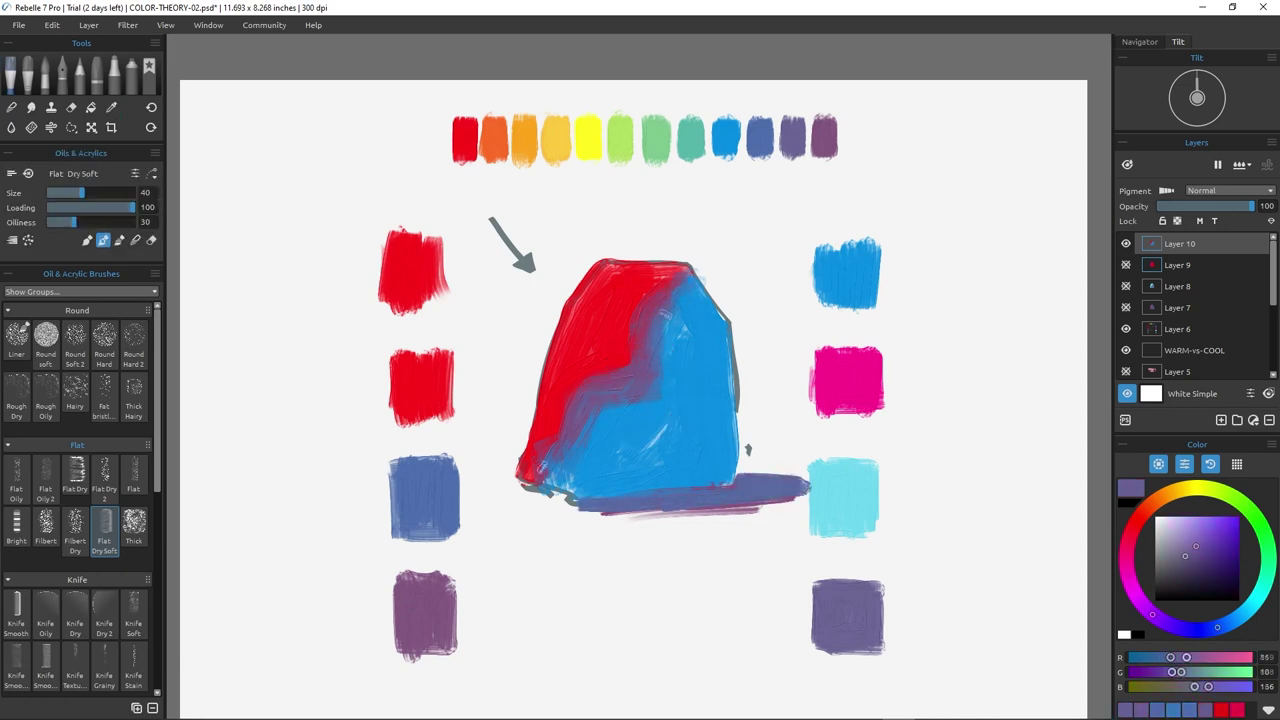
Hide Layer 10, add a new layer and fill the rock with teal sampled from the color strip.
left_click(1126, 244)
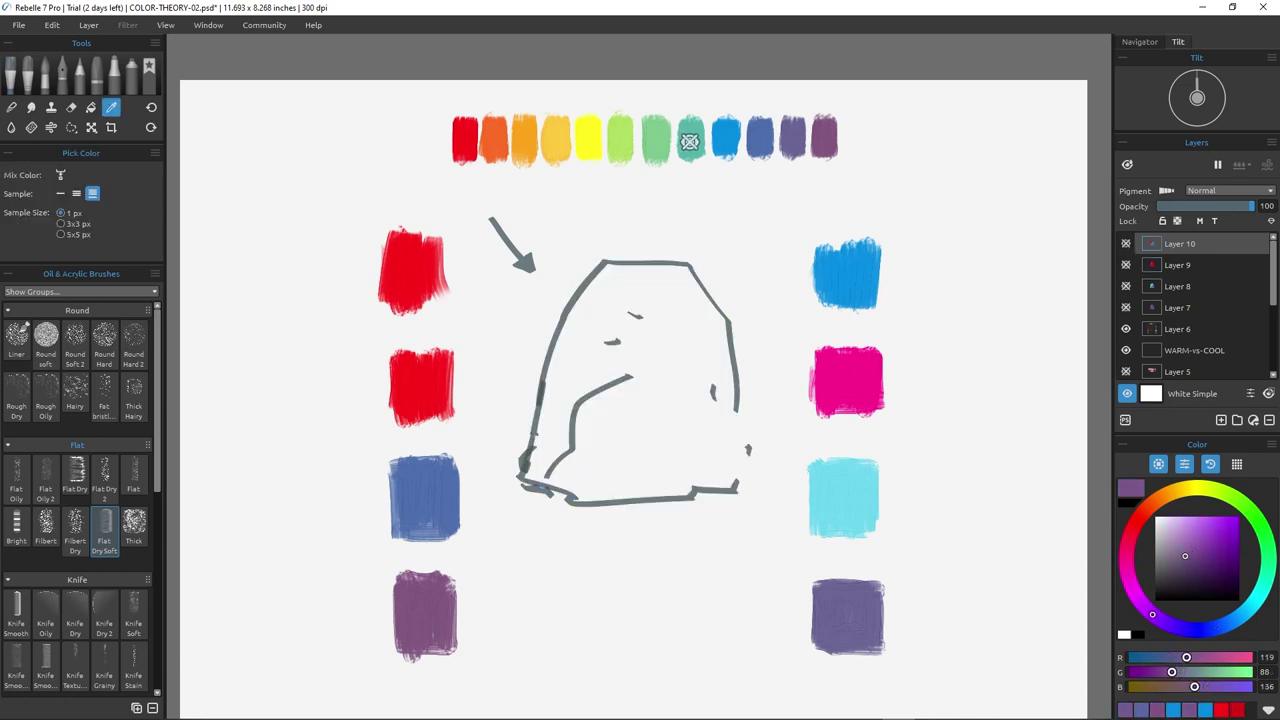
left_click(1221, 420)
mouse_move(620, 268)
left_mouse_down()
mouse_move(560, 348)
mouse_move(557, 433)
mouse_move(625, 362)
mouse_move(611, 268)
mouse_move(660, 274)
mouse_move(579, 416)
mouse_move(588, 423)
mouse_move(690, 275)
mouse_move(694, 308)
mouse_move(599, 438)
mouse_move(640, 402)
mouse_move(615, 476)
mouse_move(669, 476)
mouse_move(721, 358)
mouse_move(720, 472)
left_mouse_up()
Paint the shadow side with red from the second warm swatch and work blended gray-green and muted red into the transition.
left_click(421, 386, "alt")
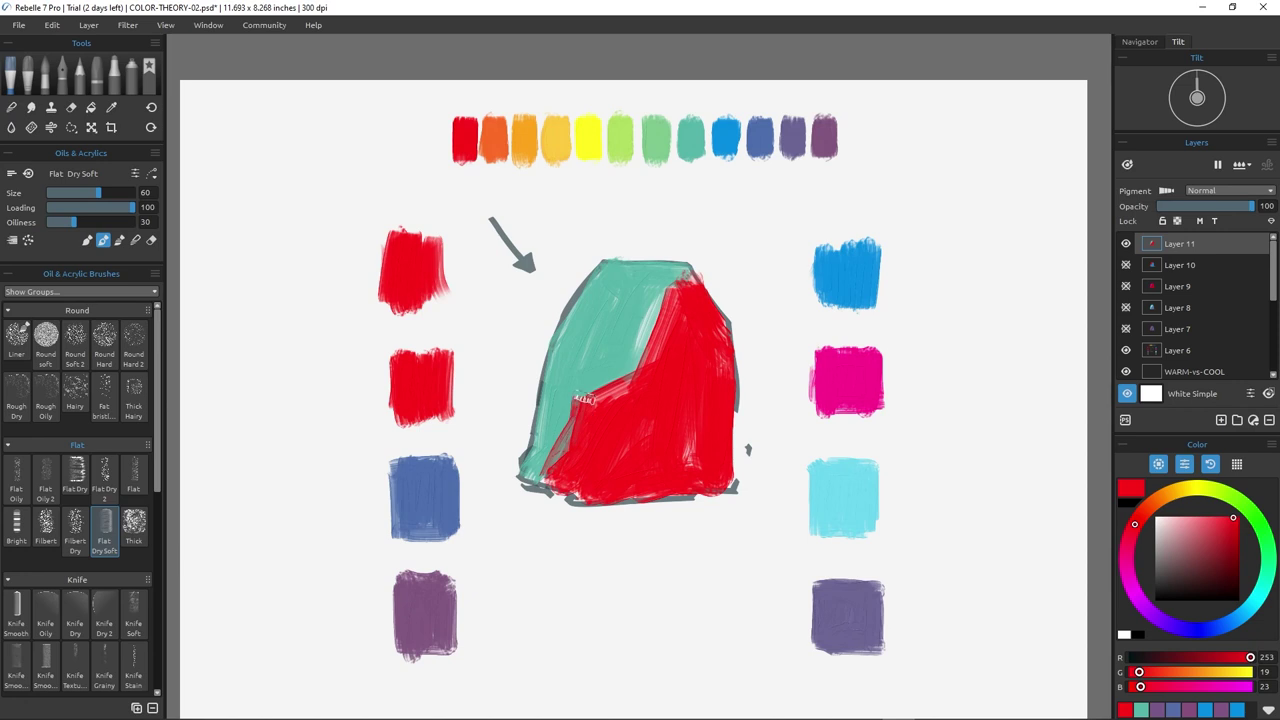
left_click_drag(585, 398, 645, 354)
left_click(542, 478, "alt")
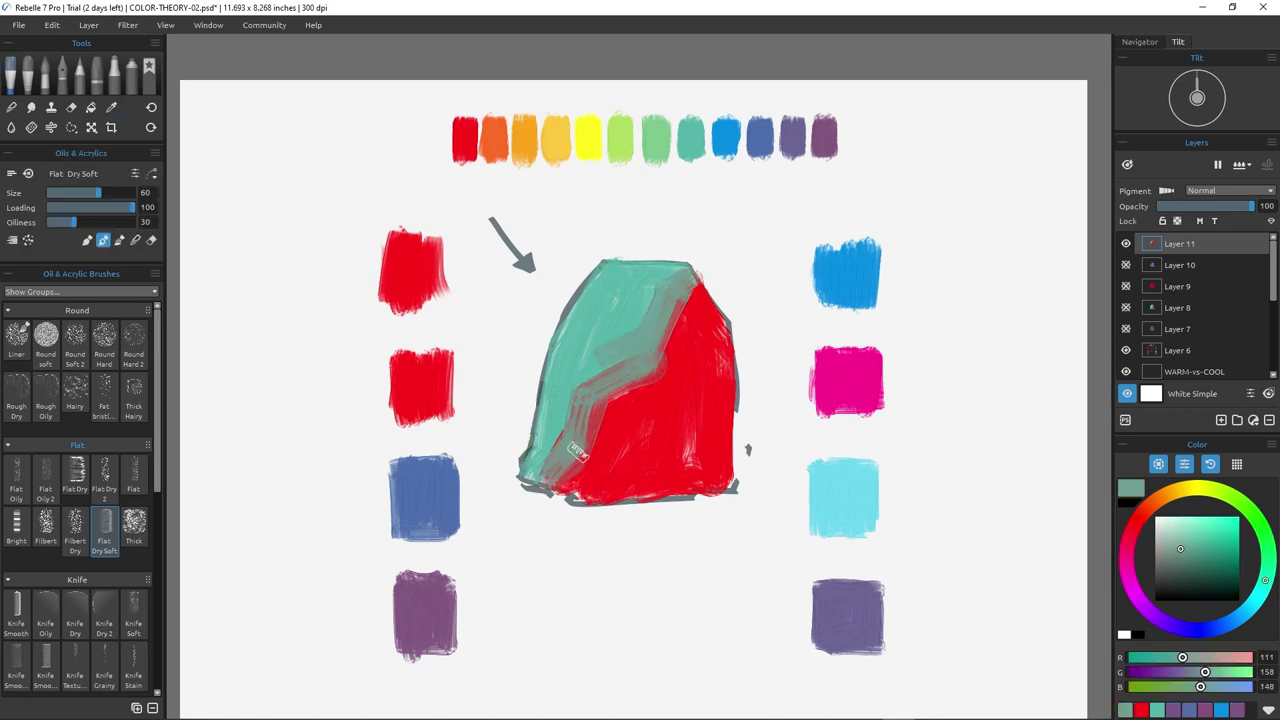
left_click(578, 452, "alt")
left_click_drag(578, 452, 671, 369)
left_click_drag(700, 297, 720, 474)
Paint the cast shadow with muted red from the rock and add a teal accent to the shadow side at brush size 35.
left_click(620, 463, "alt")
left_click_drag(632, 498, 770, 490)
left_click(575, 425, "alt")
left_click(562, 430, "alt")
key("[")
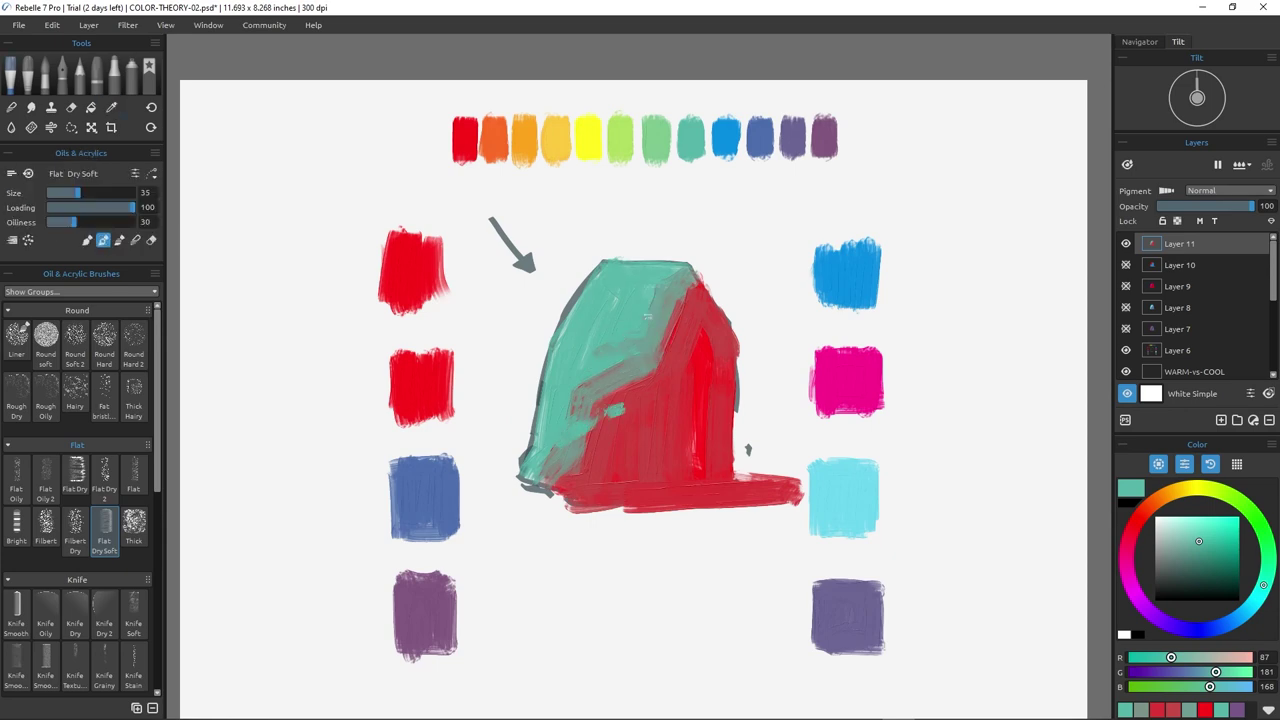